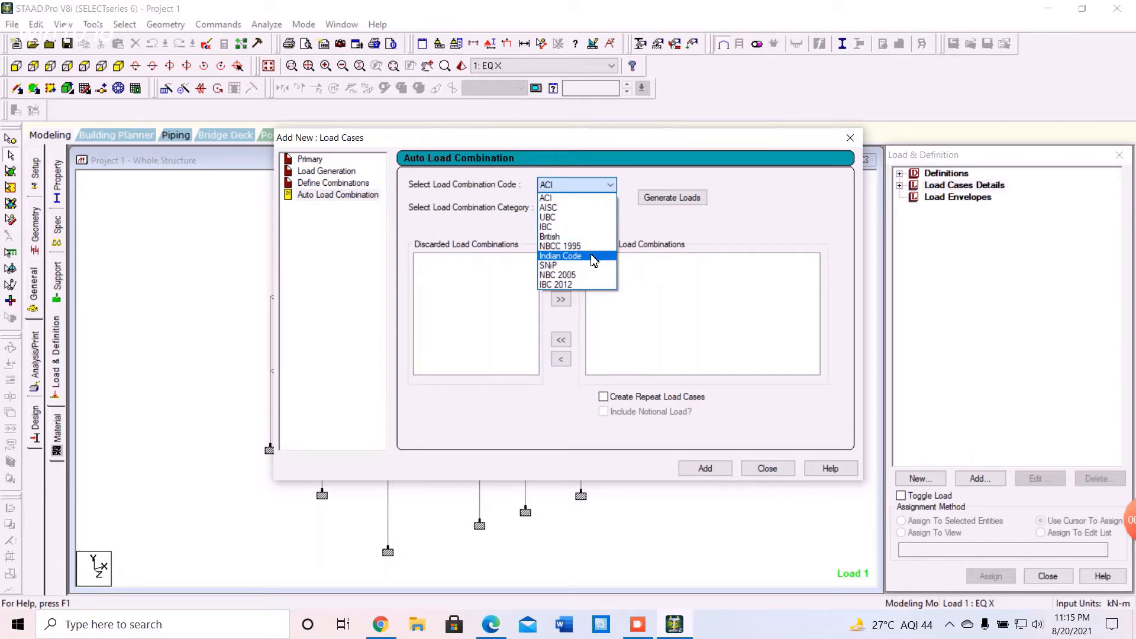
Generate automatic load combinations from the Indian Code for the Genral_Structures category and add them all to the load cases.
left_click(593, 261)
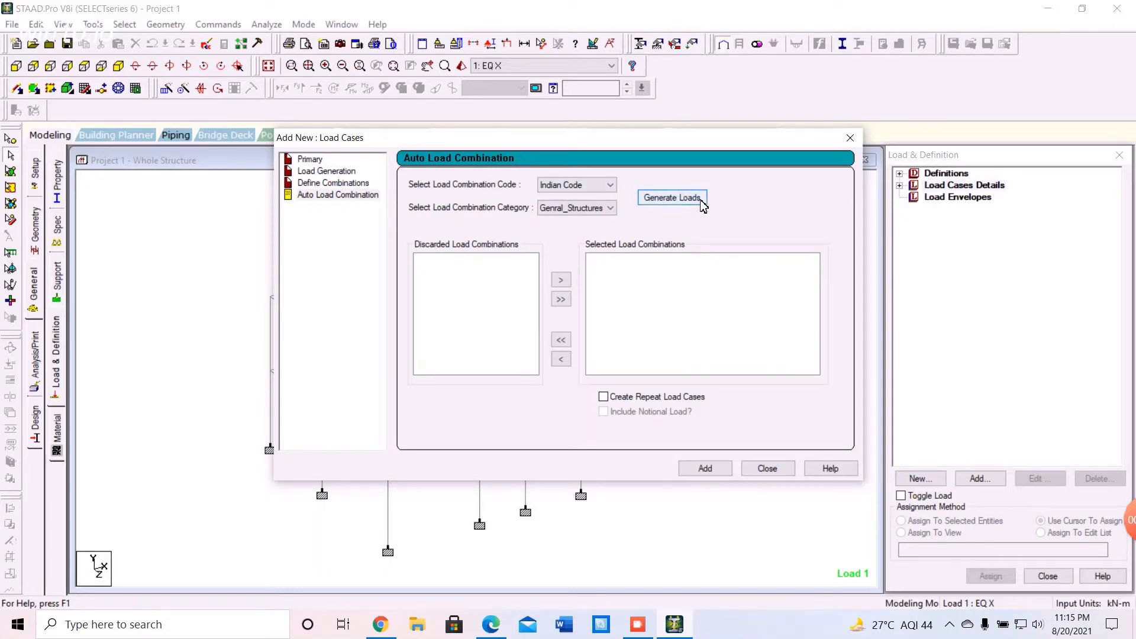
left_click(672, 197)
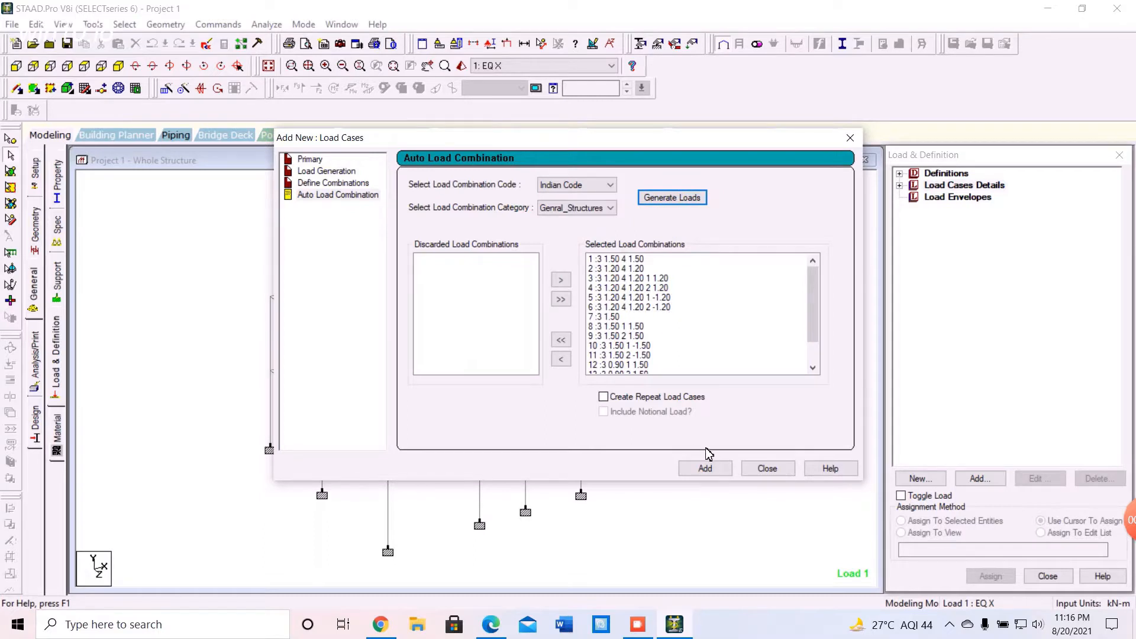
left_click(713, 468)
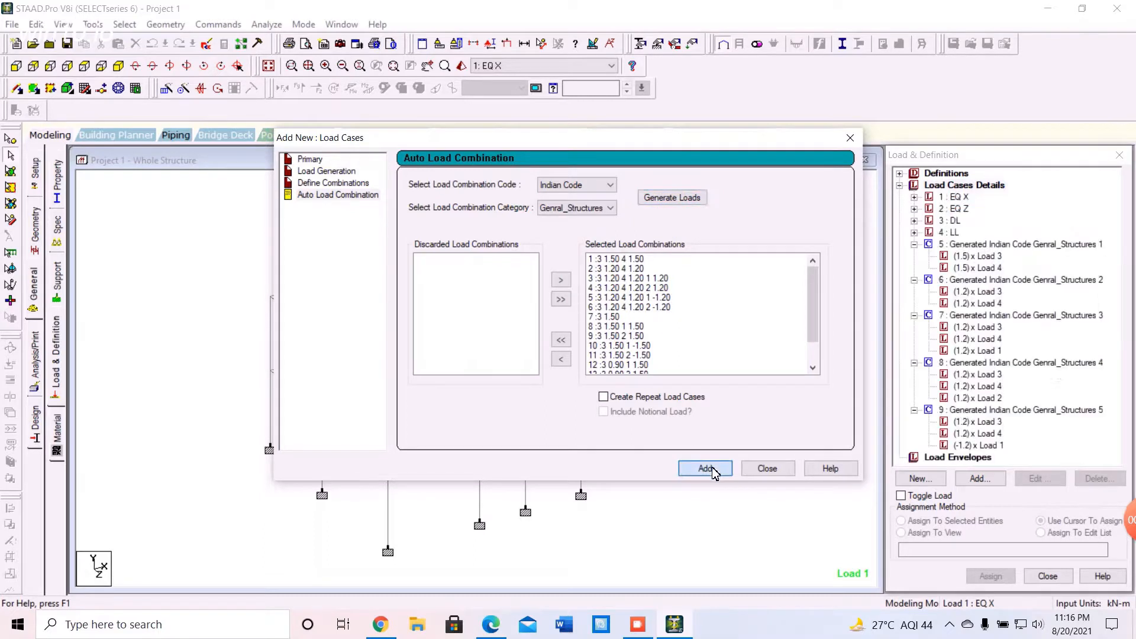
left_click(763, 469)
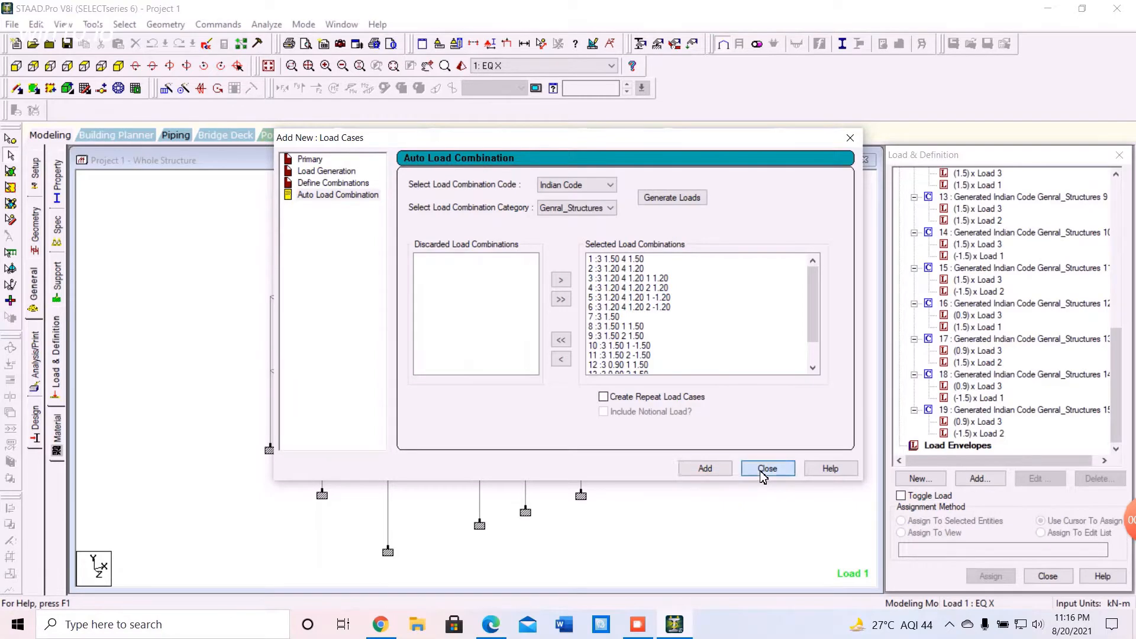
Assign the CONCRETE material to the whole structure using the Assign To View method.
left_click(58, 435)
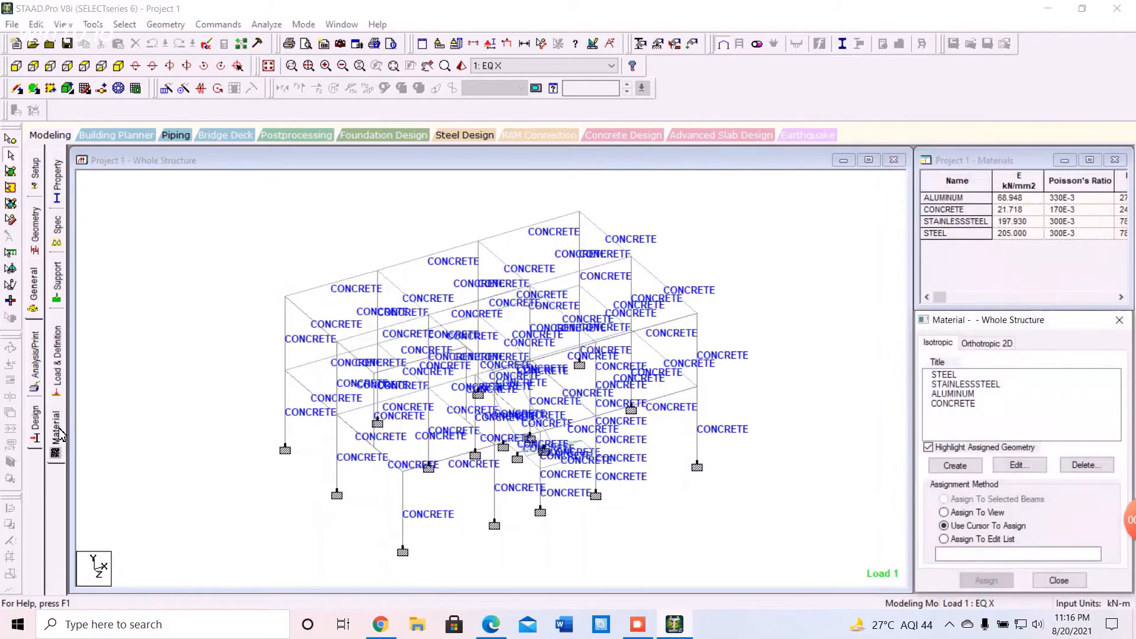
left_click(951, 404)
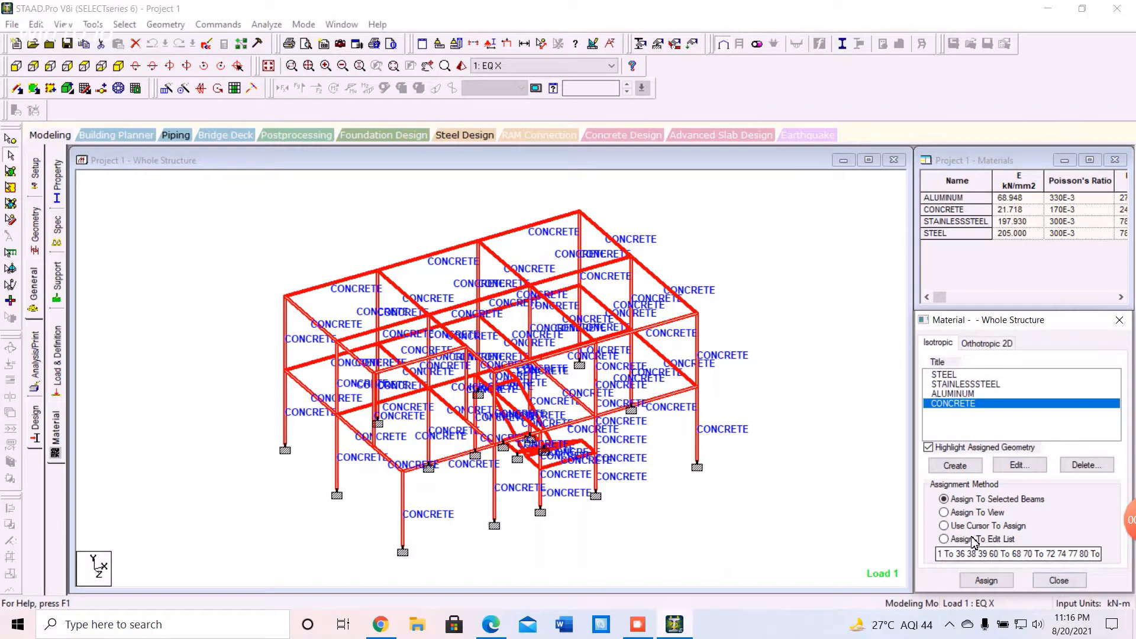
left_click(944, 513)
left_click(987, 579)
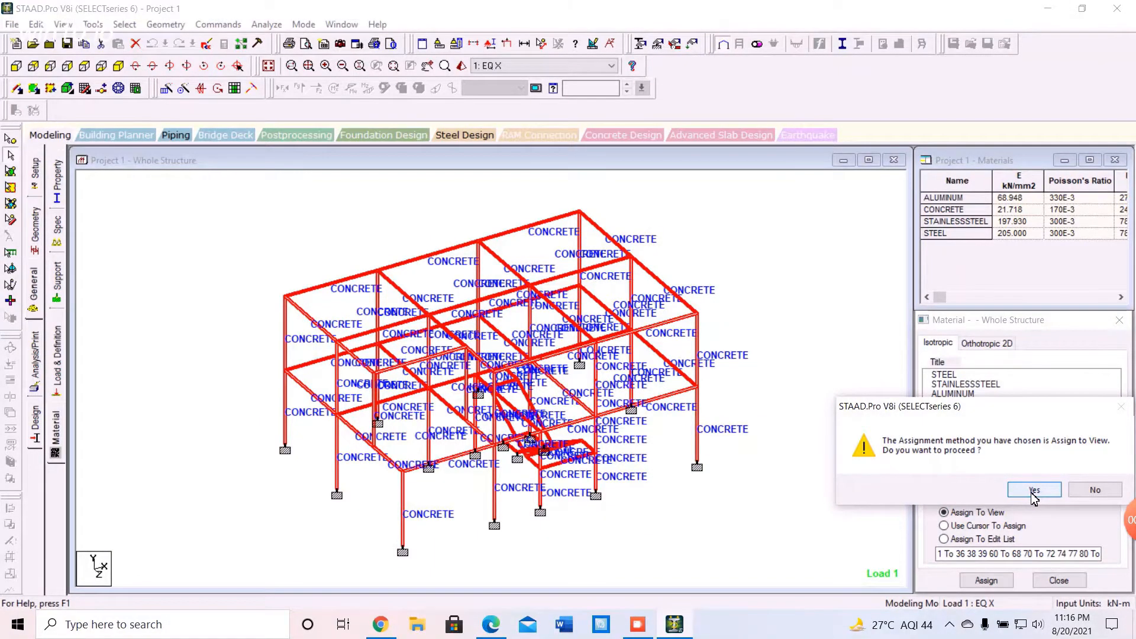
left_click(1034, 491)
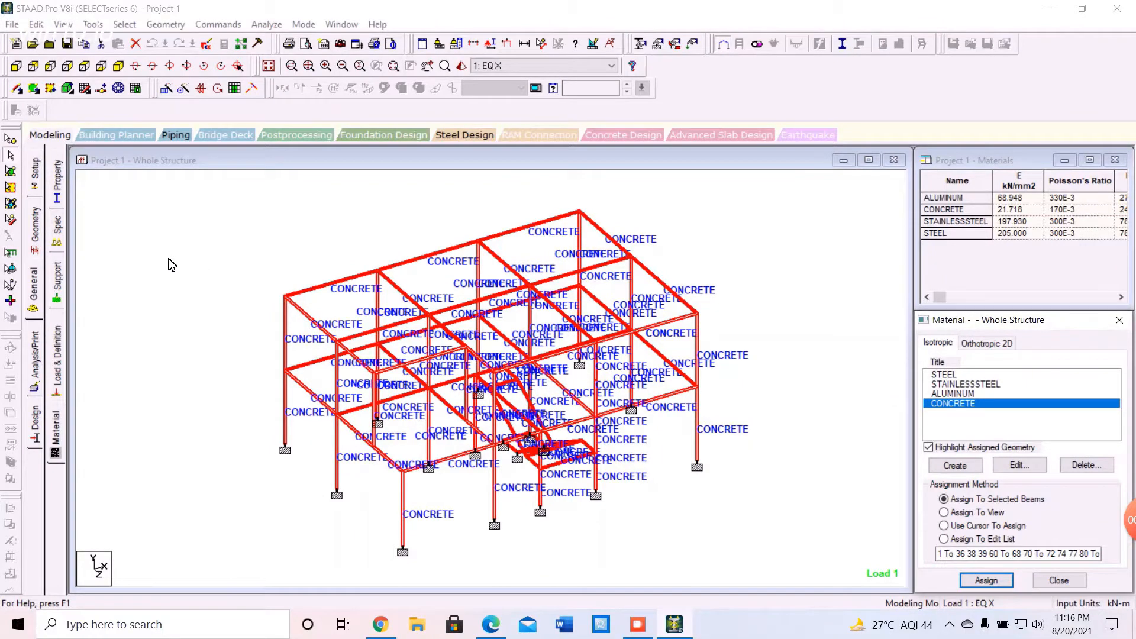
Add a Perform Analysis command with the No Print option.
left_click(37, 368)
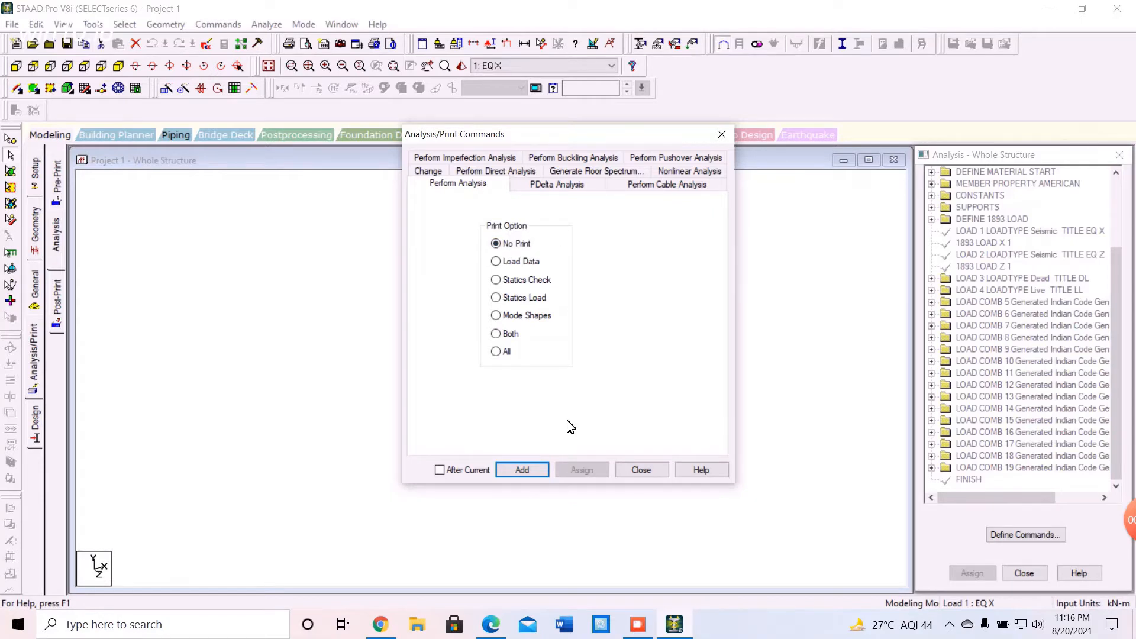
left_click(536, 469)
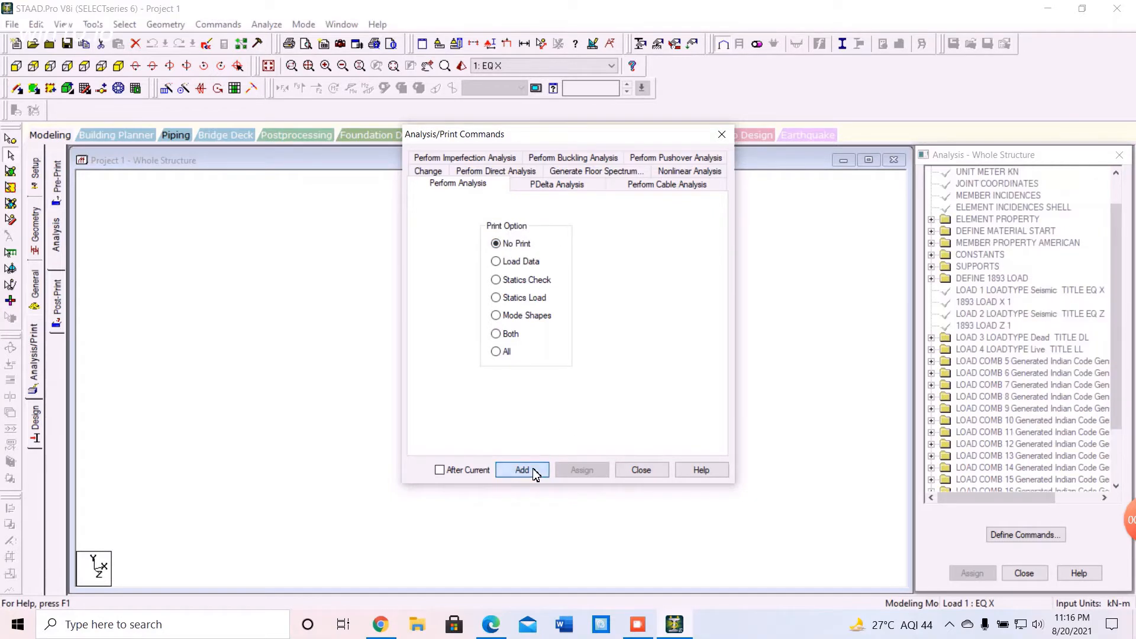
left_click(641, 472)
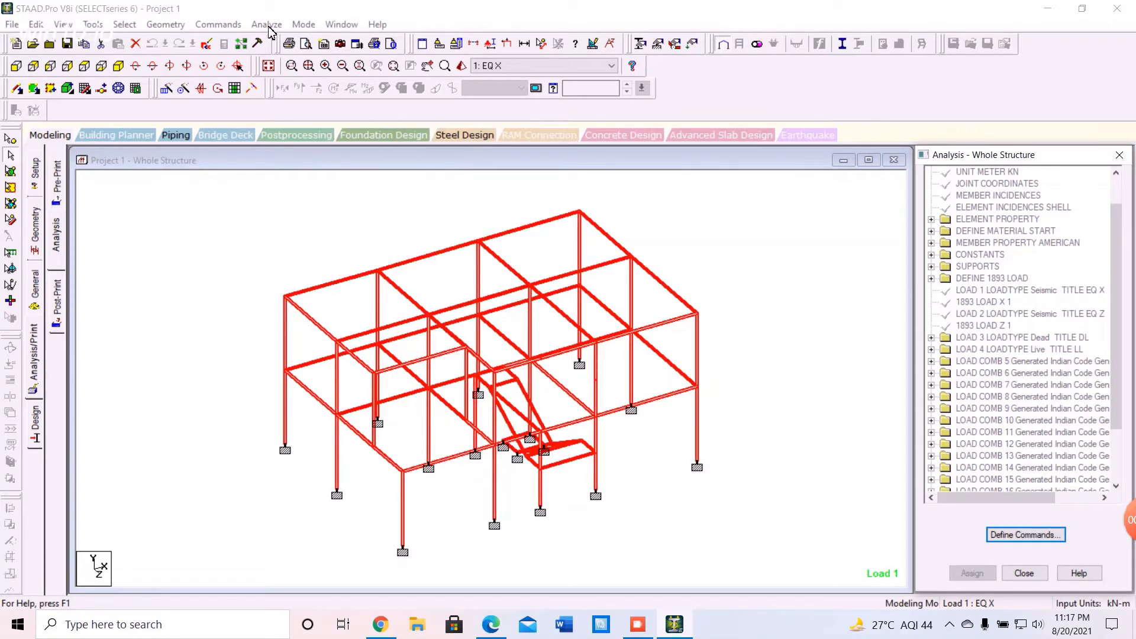
Clear the member selection and run the analysis, saving the modified structure.
left_click(292, 186)
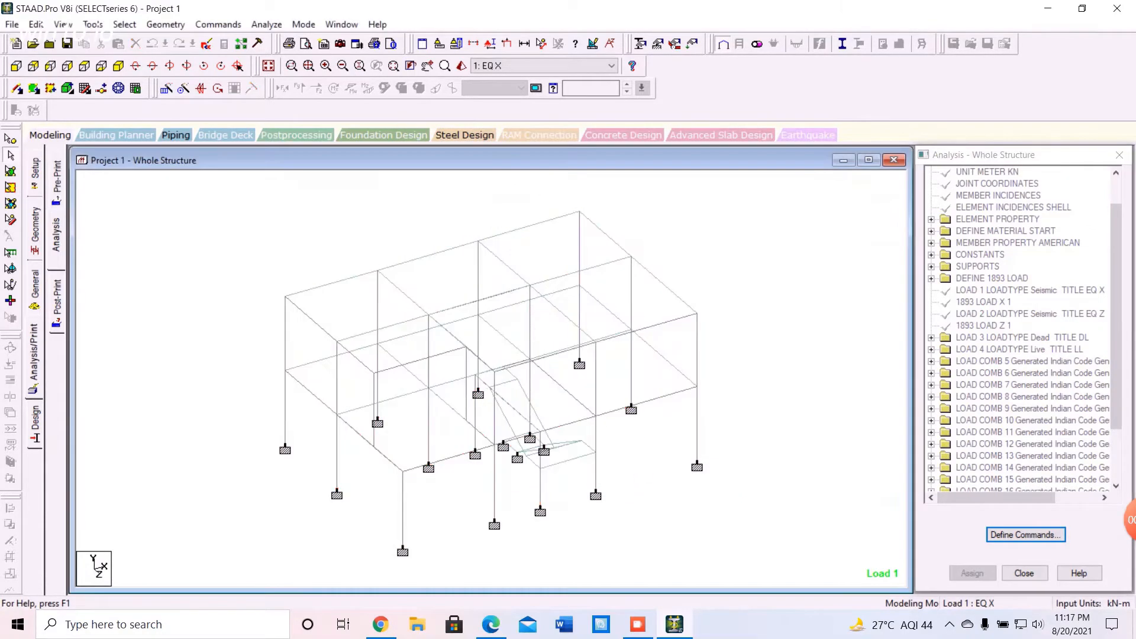
left_click(270, 26)
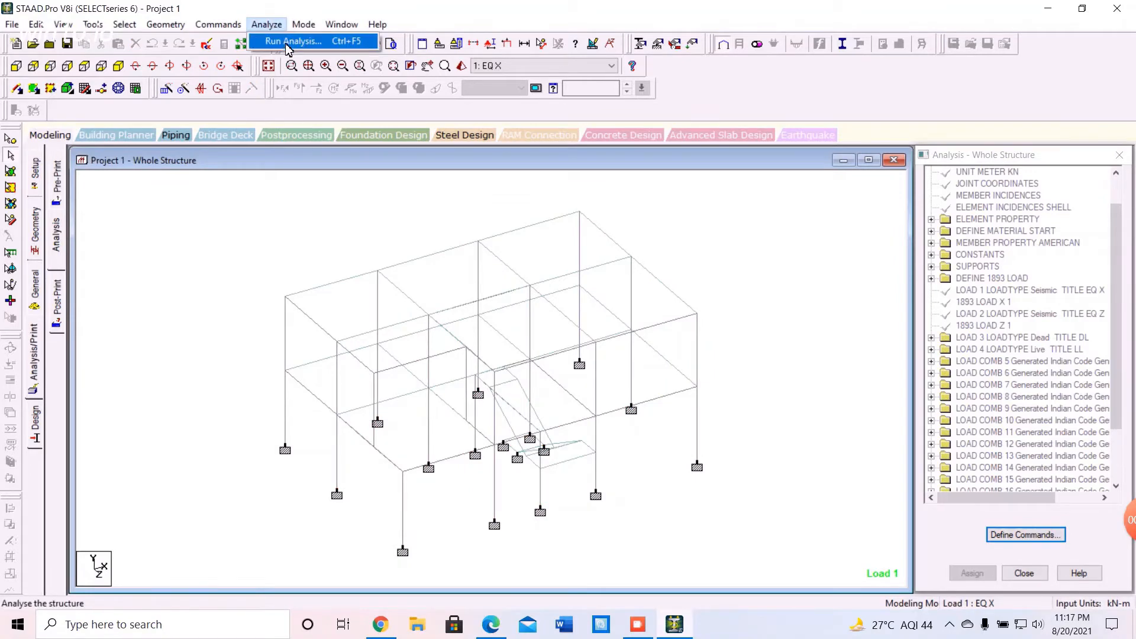
left_click(288, 42)
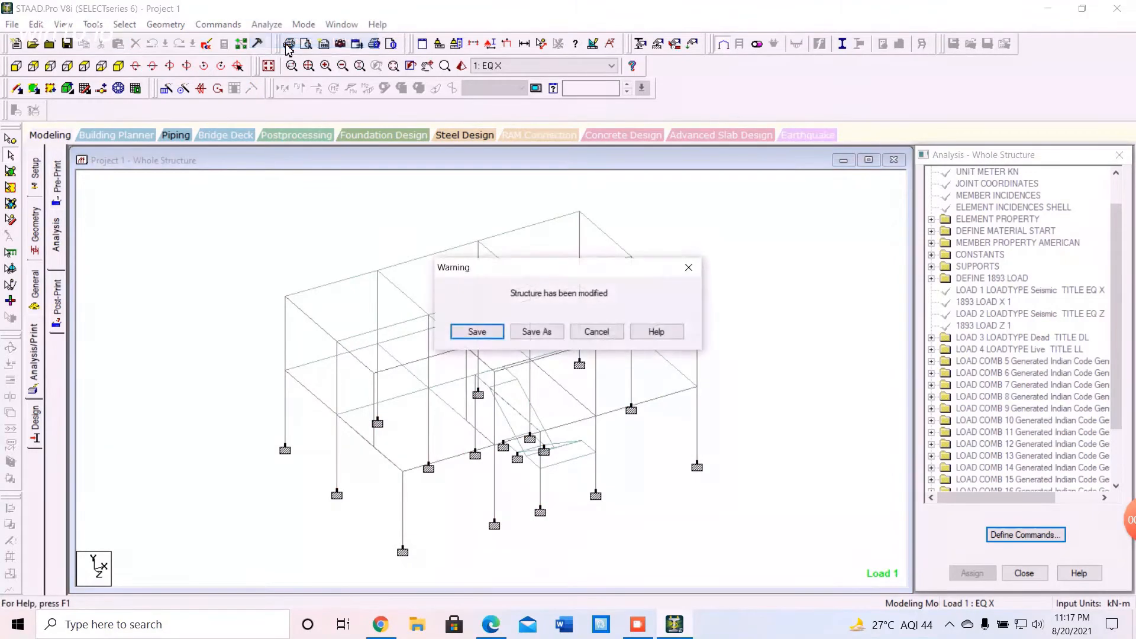
left_click(477, 333)
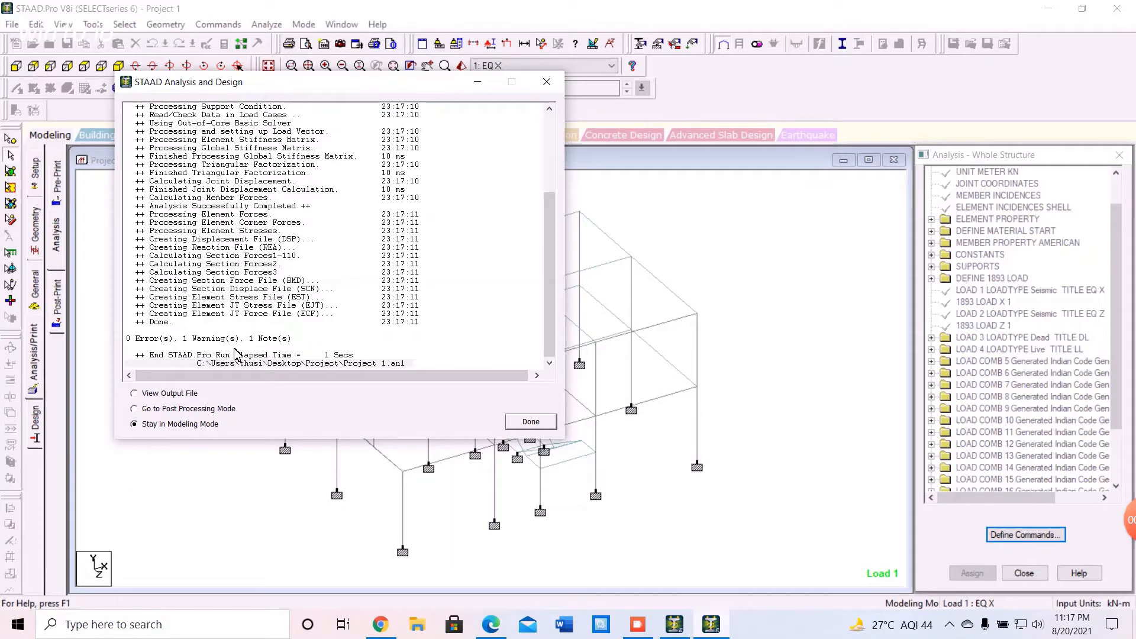
Go to post-processing mode and accept the results setup with all load cases selected.
left_click(135, 409)
left_click(532, 424)
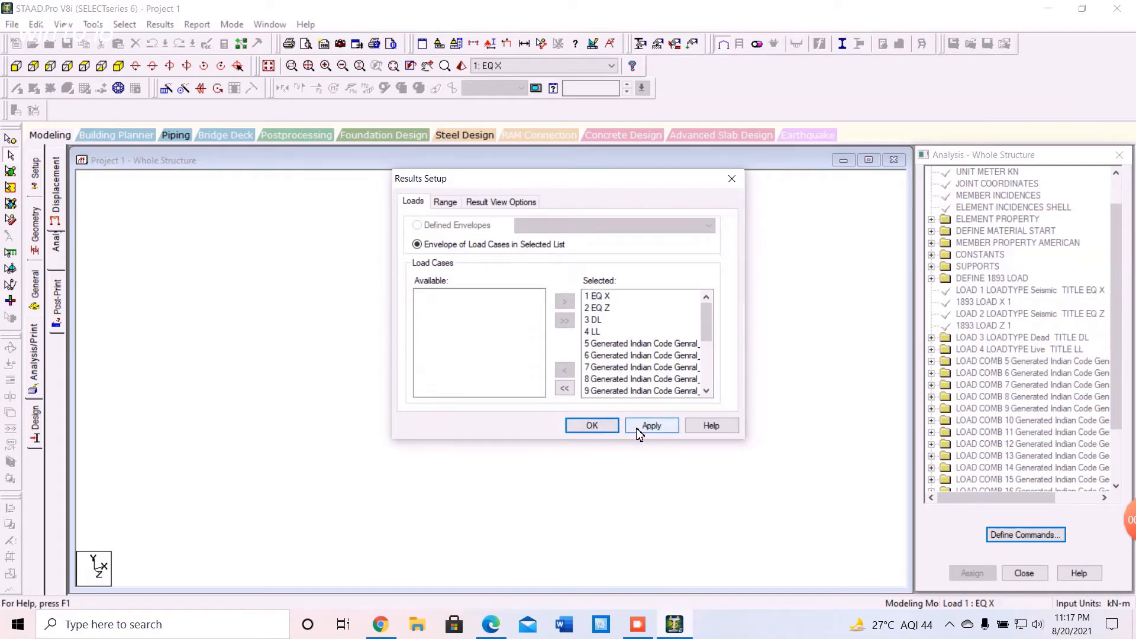
left_click(601, 434)
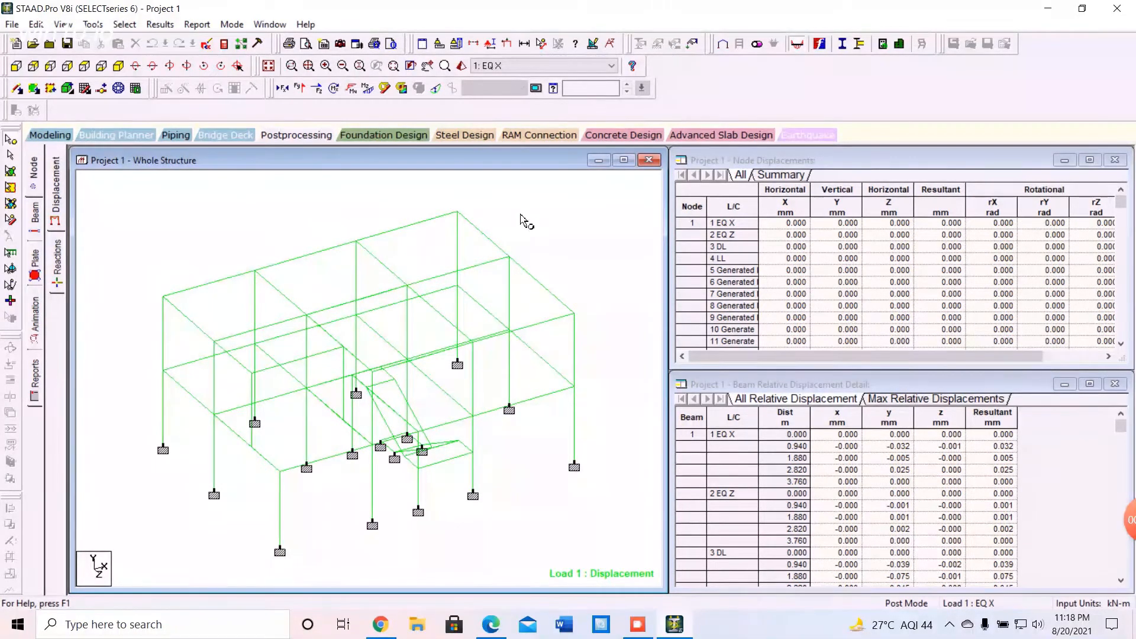
Set the displacement result scale to 1 mm per m, with scale changes applied immediately.
left_click(493, 49)
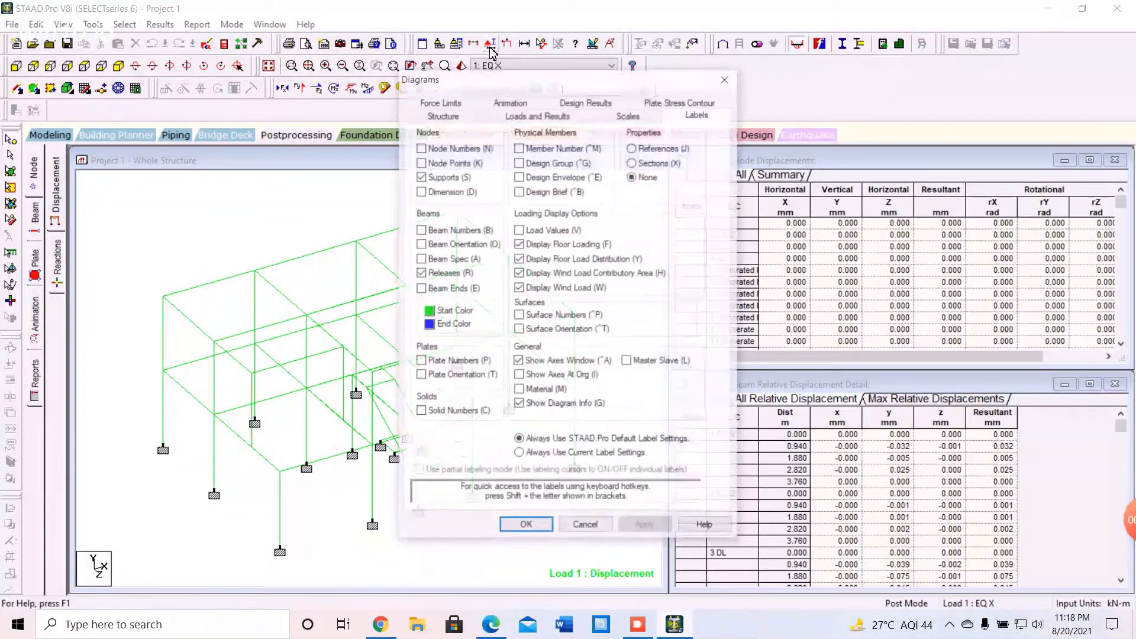
left_click(613, 119)
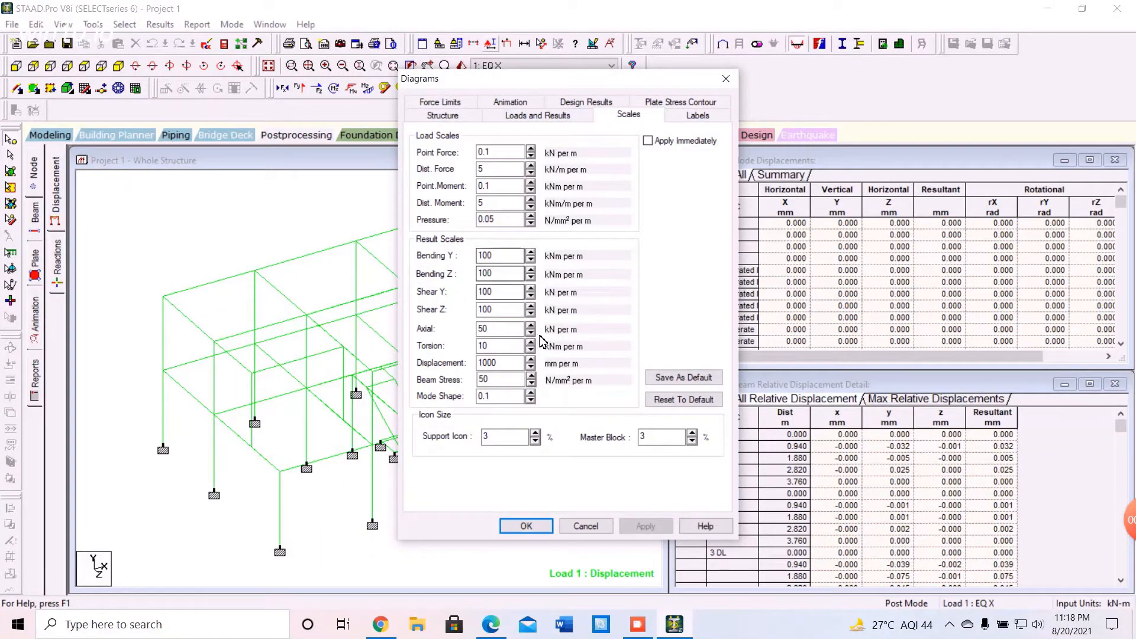
left_click(648, 142)
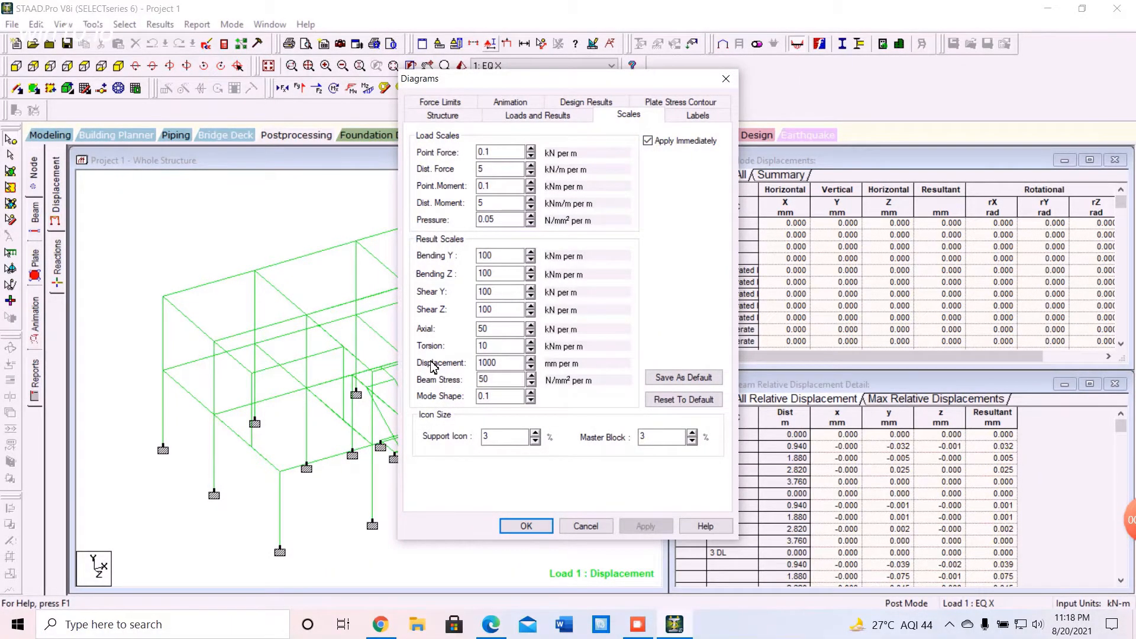
left_click(530, 371)
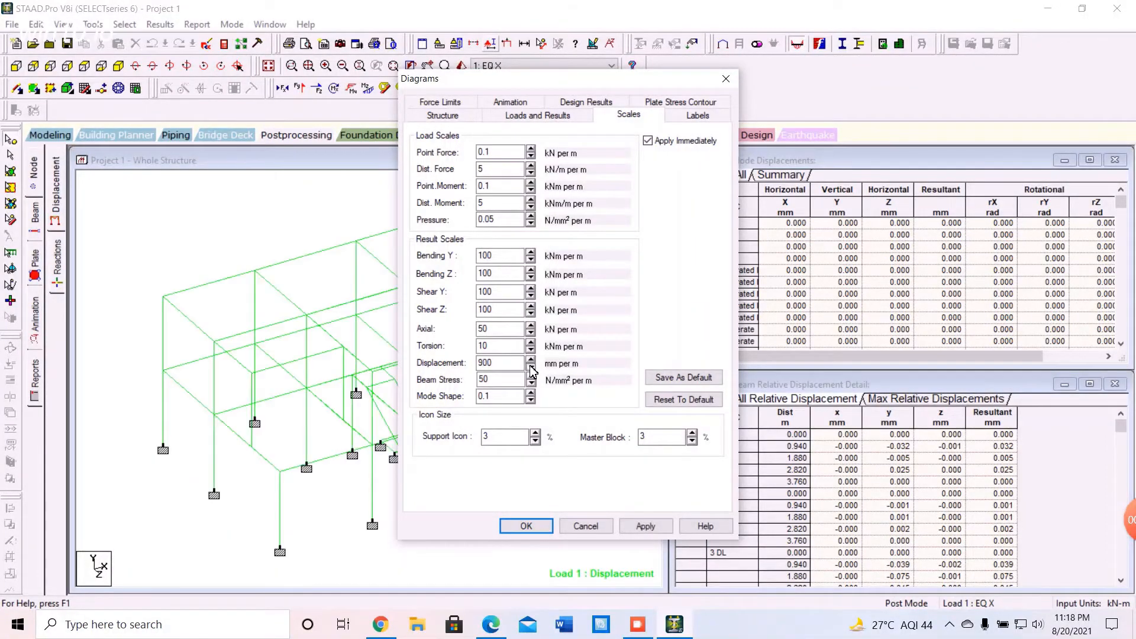
left_click(531, 371)
left_click(531, 371)
left_click(531, 371)
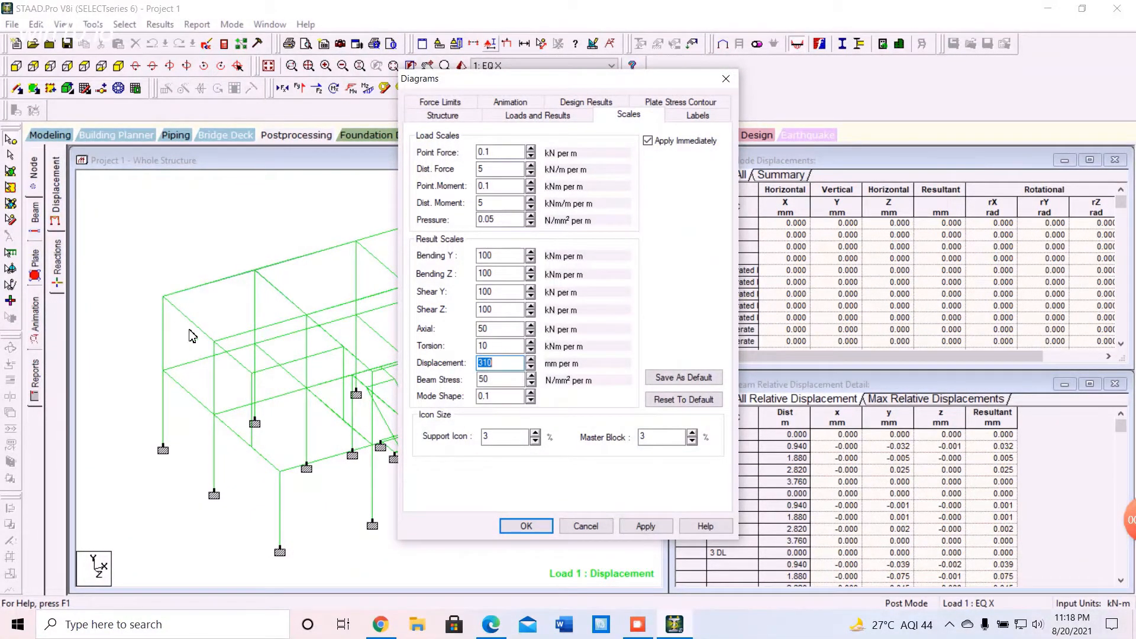
left_click(530, 366)
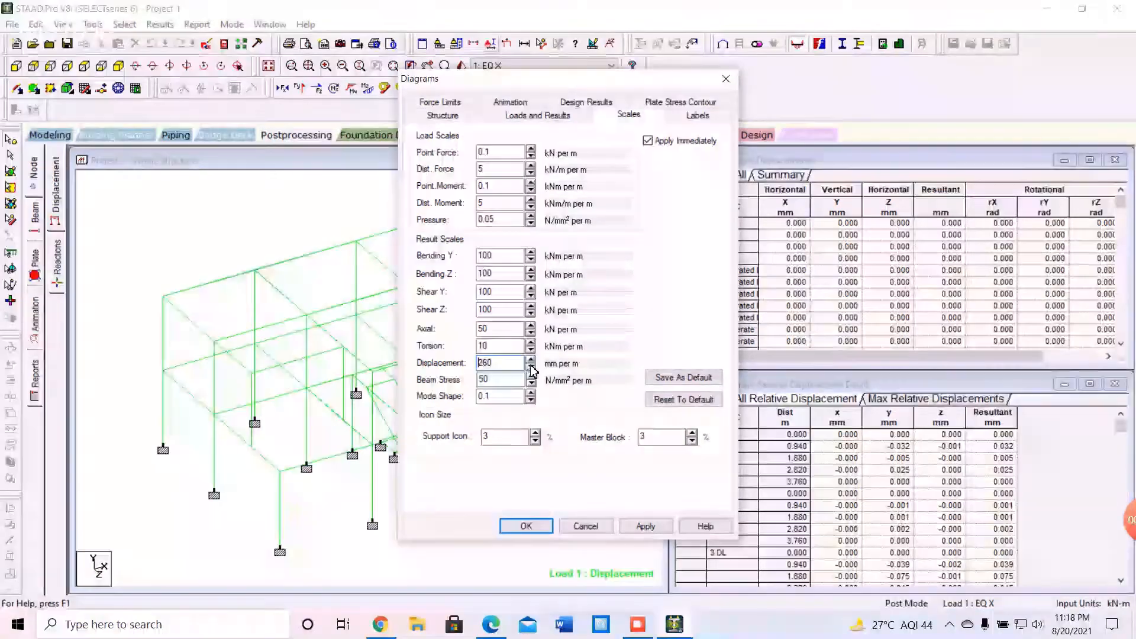
left_click(531, 369)
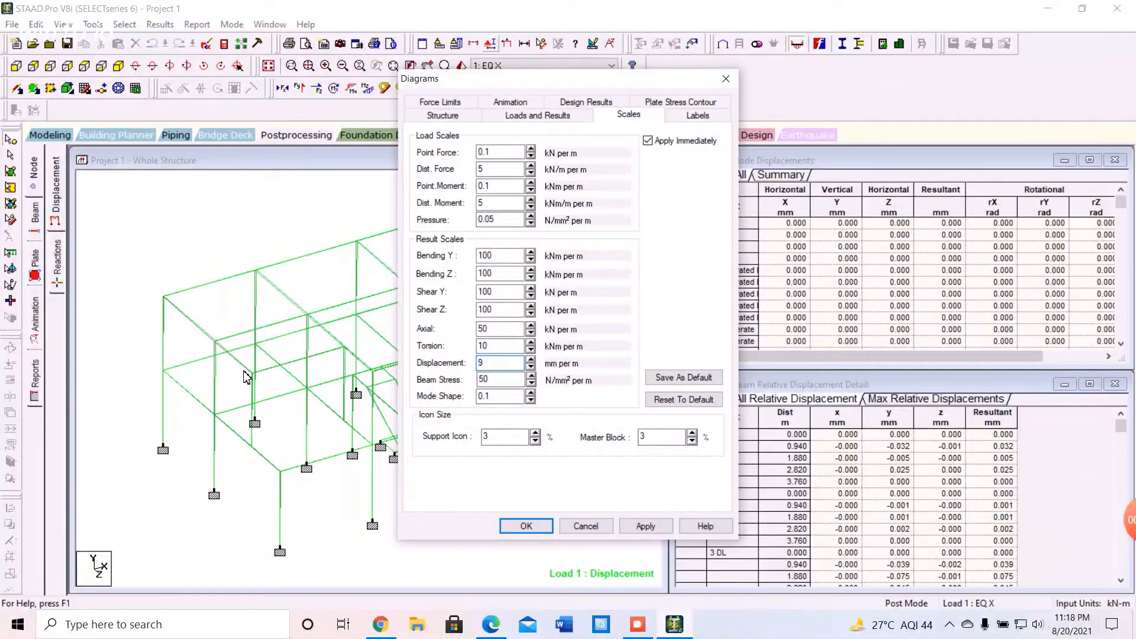
left_click(532, 369)
left_click(532, 369)
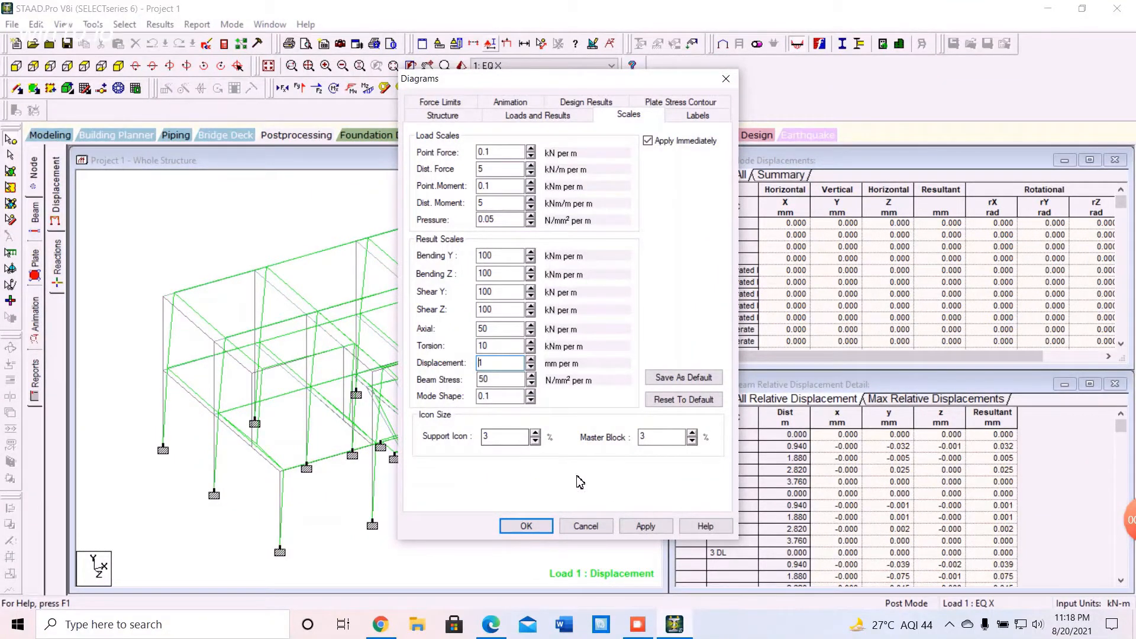
left_click(526, 526)
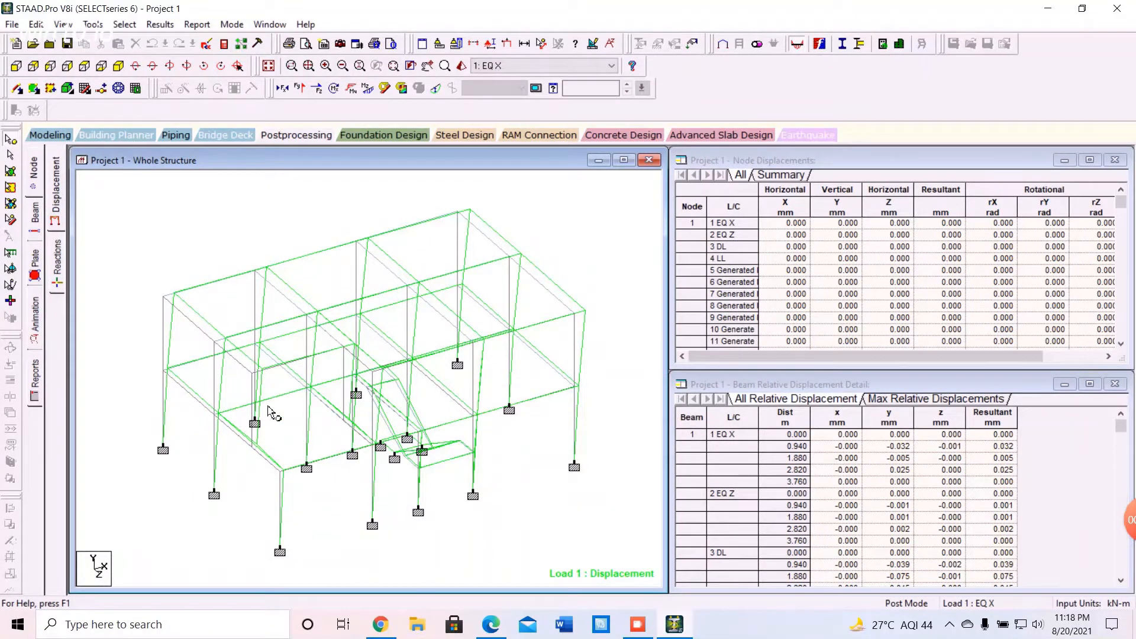
View the structure's displacement under load cases 2: EQ Z, 3: DL and 4: LL in turn.
left_click(523, 67)
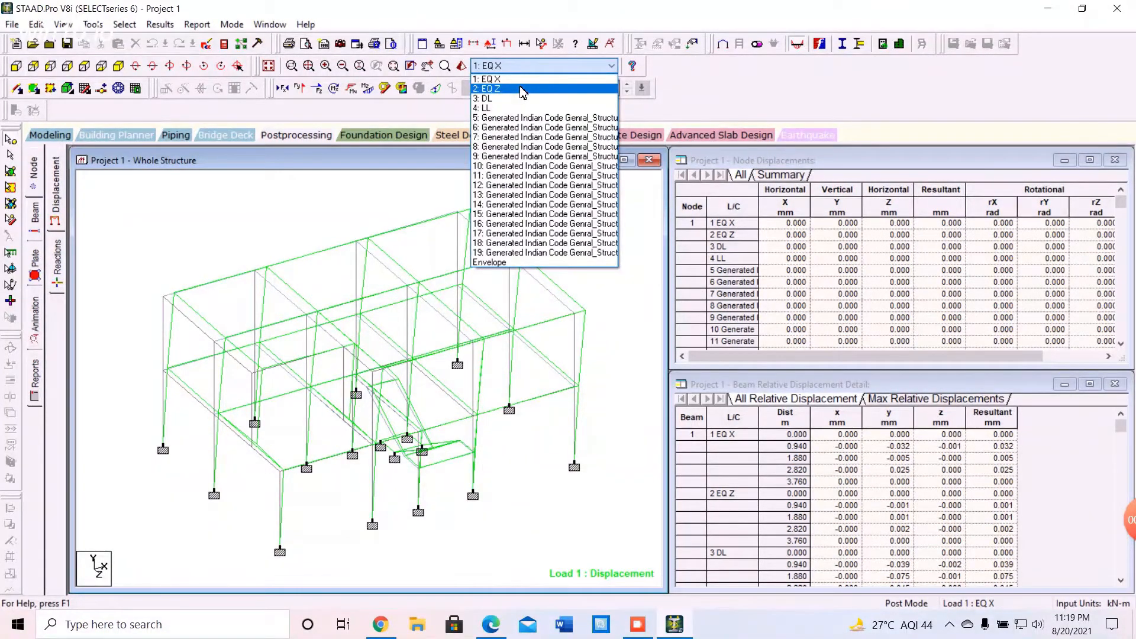
left_click(523, 89)
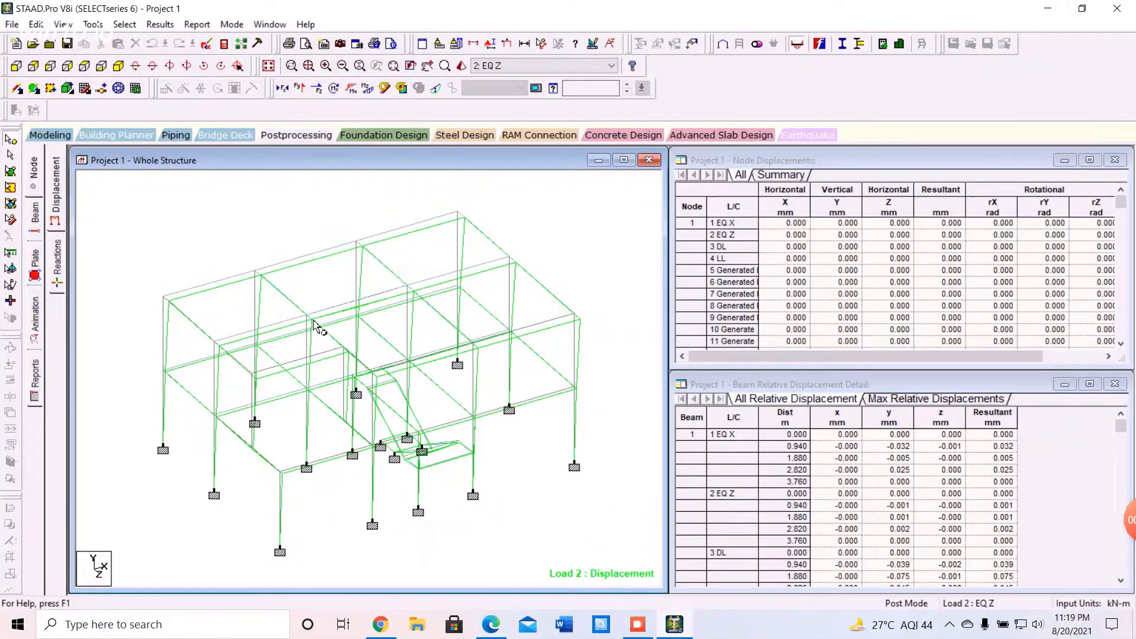
left_click(612, 65)
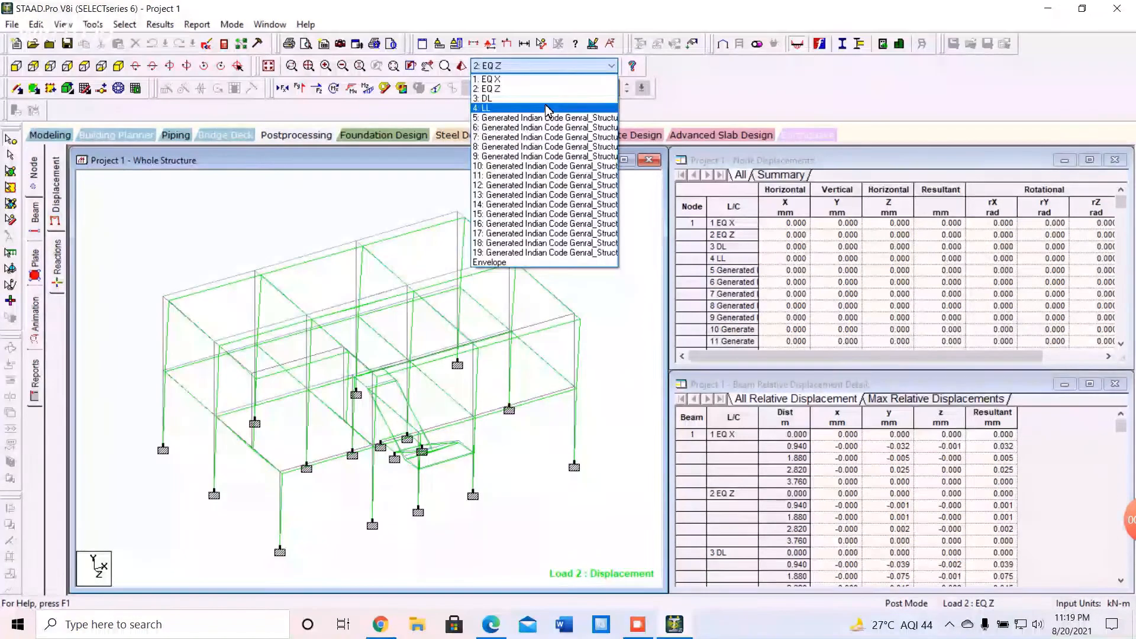
left_click(545, 98)
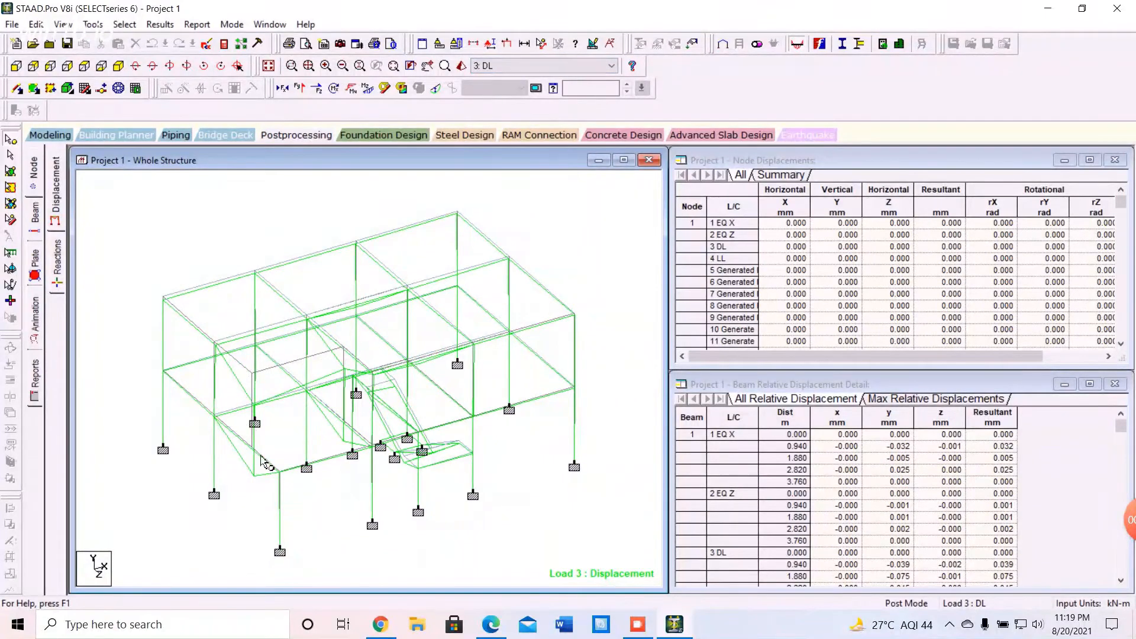
left_click(584, 68)
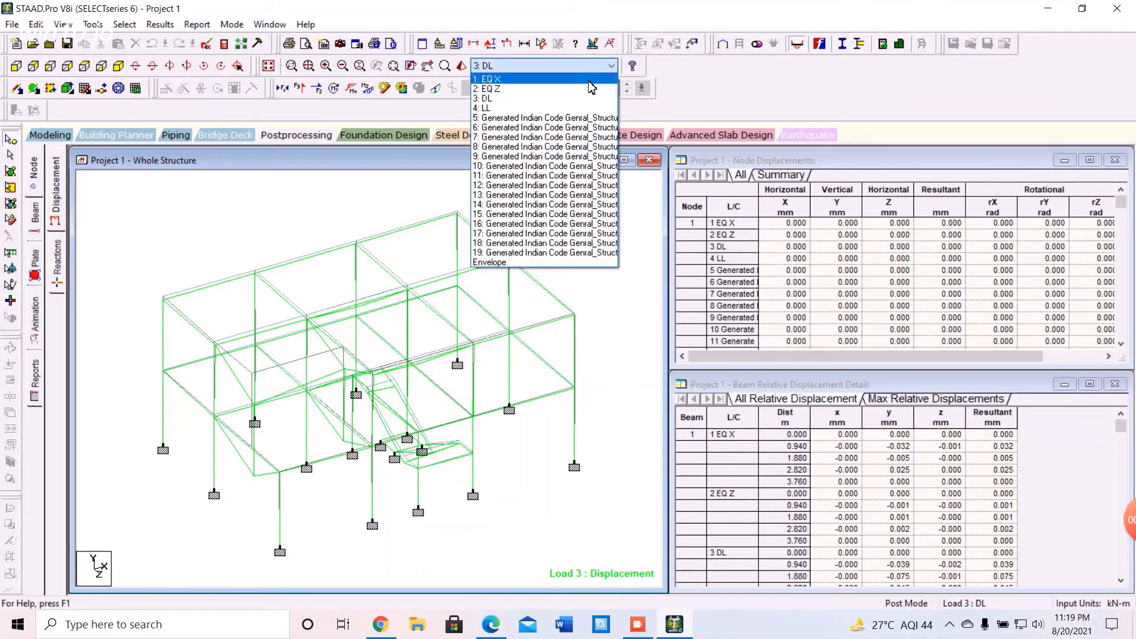
left_click(585, 110)
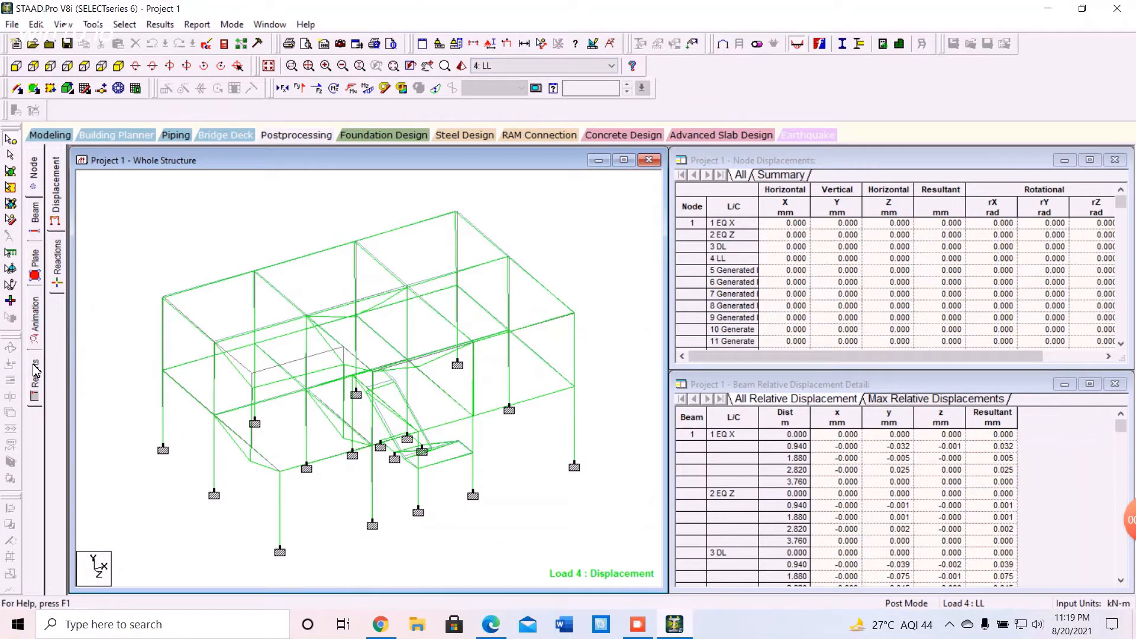
Display the beam force results and view the Bending Z diagram for load case 3: DL.
left_click(34, 231)
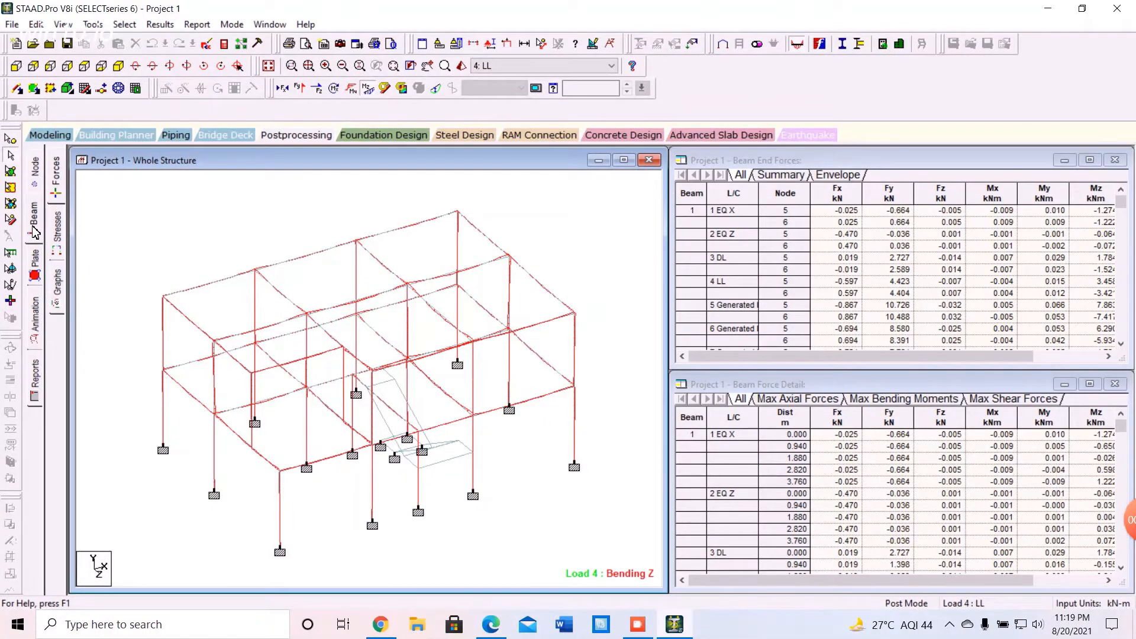
left_click(510, 66)
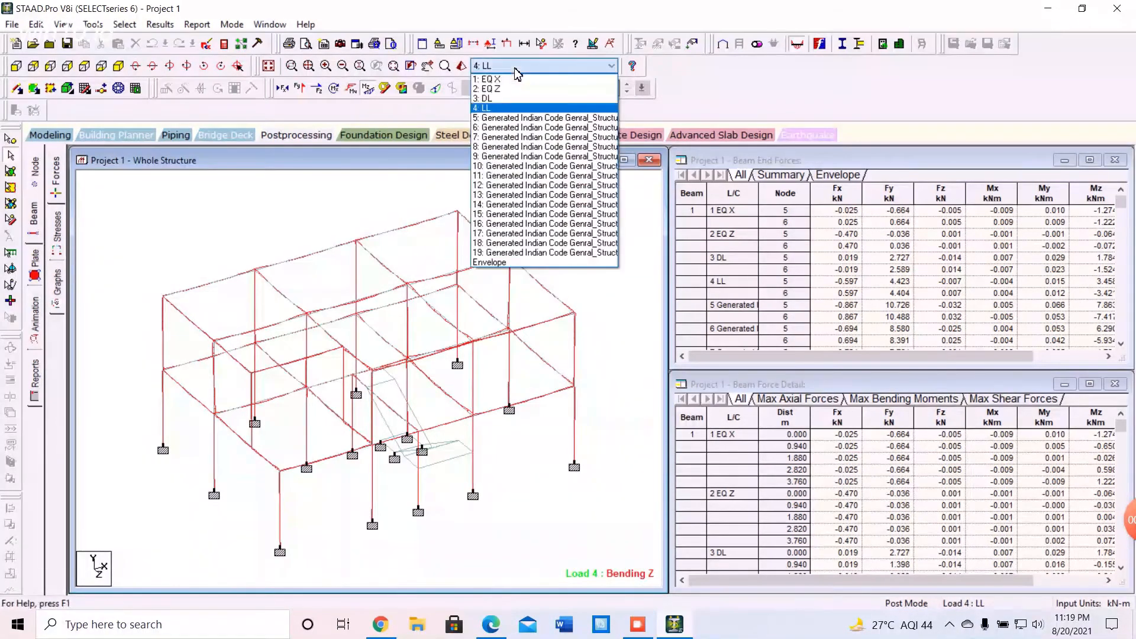
left_click(514, 99)
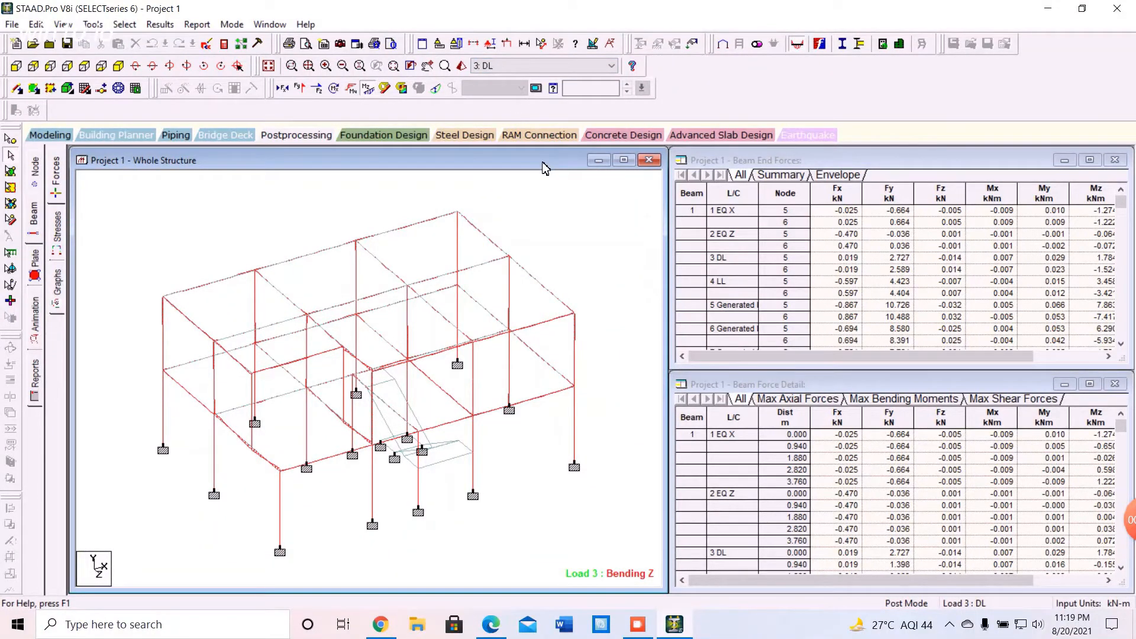
Add the Shear Y diagram to the display and reduce the Bending Y result scale to 1 kNm per m, with scale changes applied immediately.
left_click(300, 90)
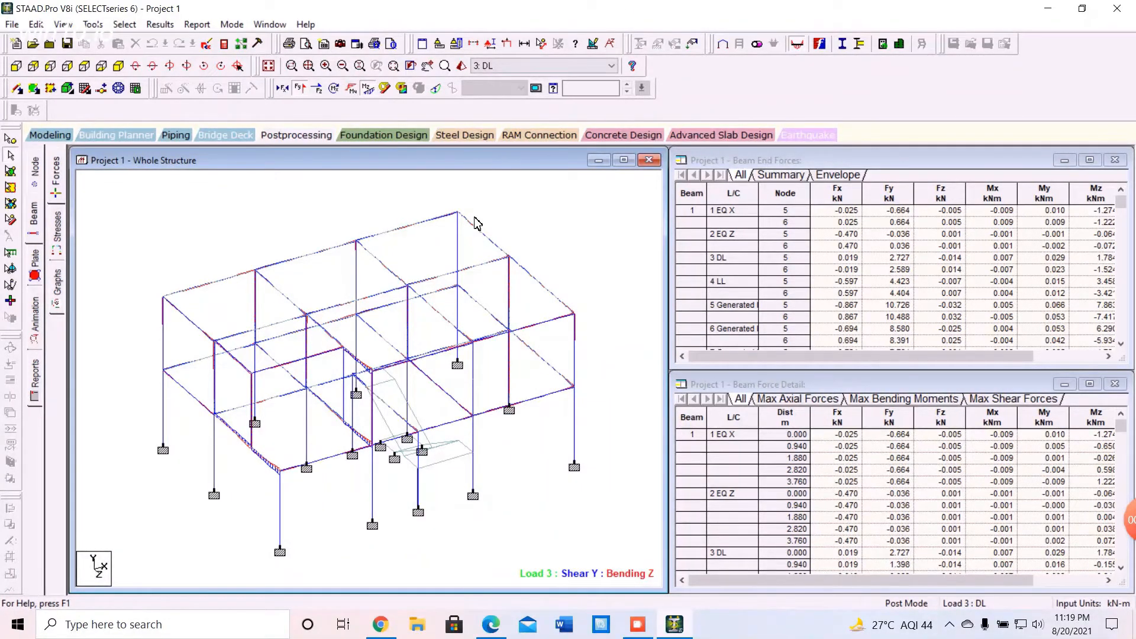
left_click(490, 49)
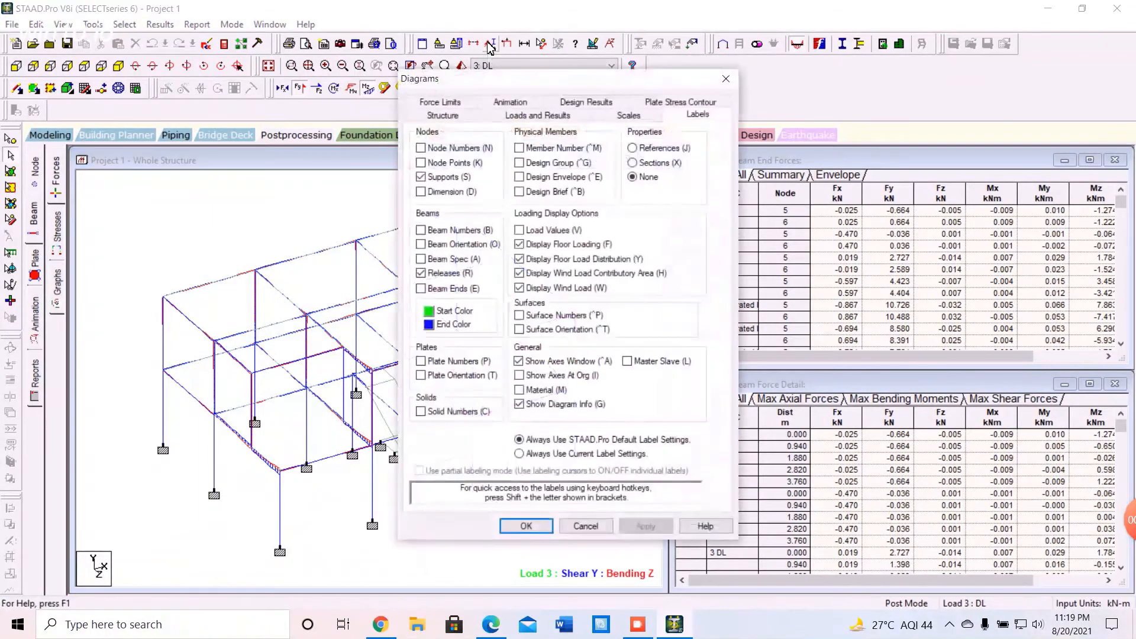
left_click(628, 115)
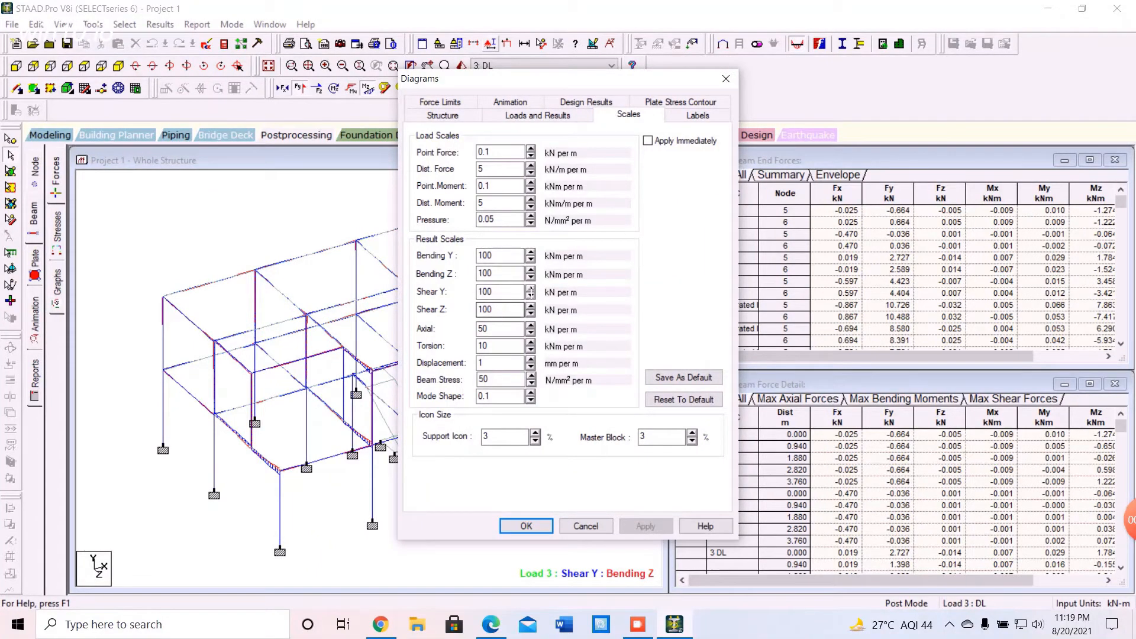
left_click(531, 259)
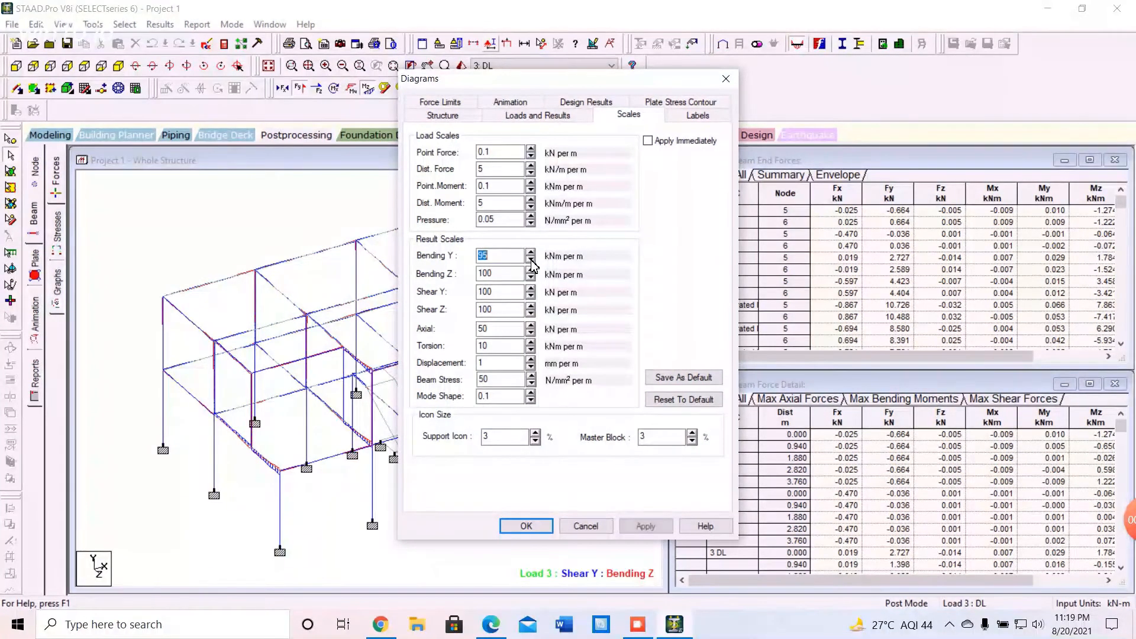
left_click(648, 142)
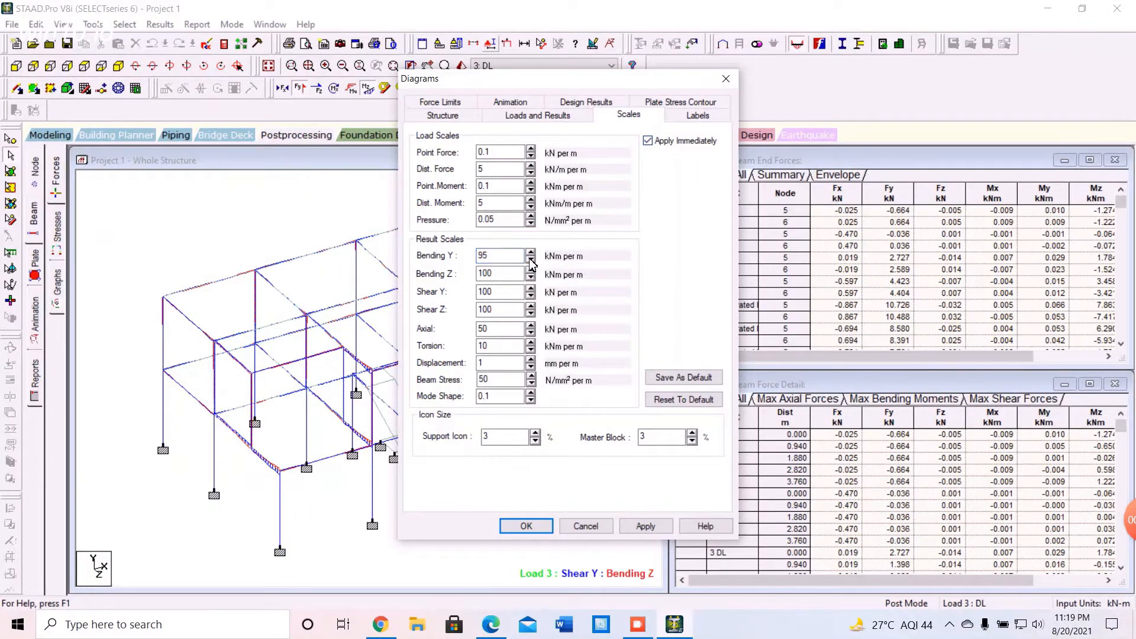
left_click_drag(530, 263, 530, 264)
Set the Bending Z and Bending Y result scales to 5 kNm per m each.
left_click_drag(531, 276, 534, 279)
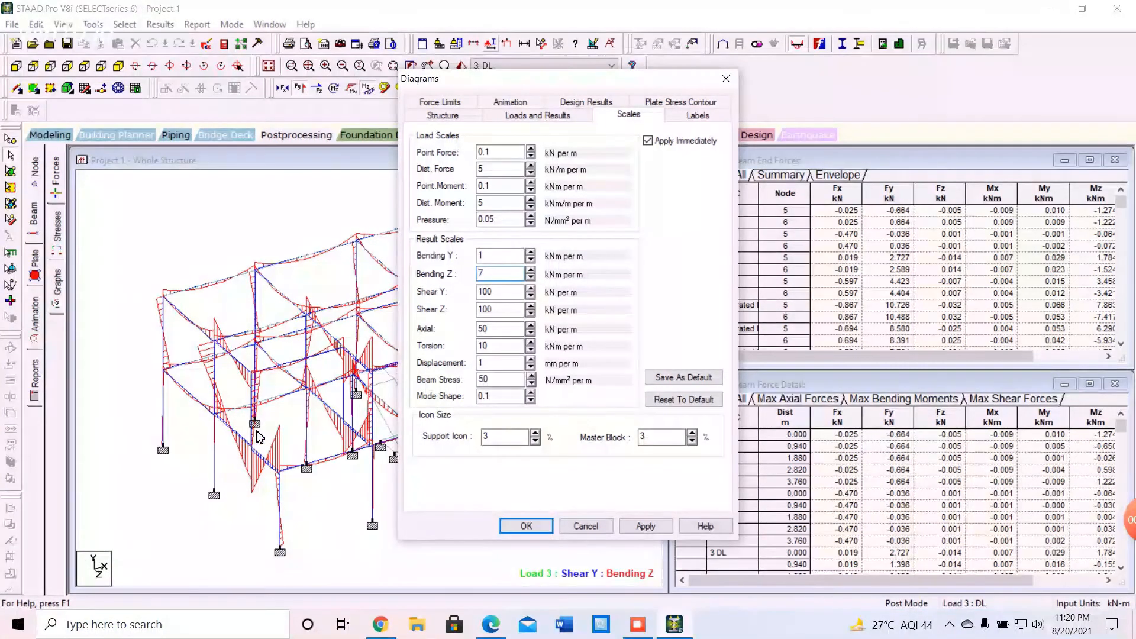
left_click(534, 279)
left_click(533, 279)
left_click(533, 279)
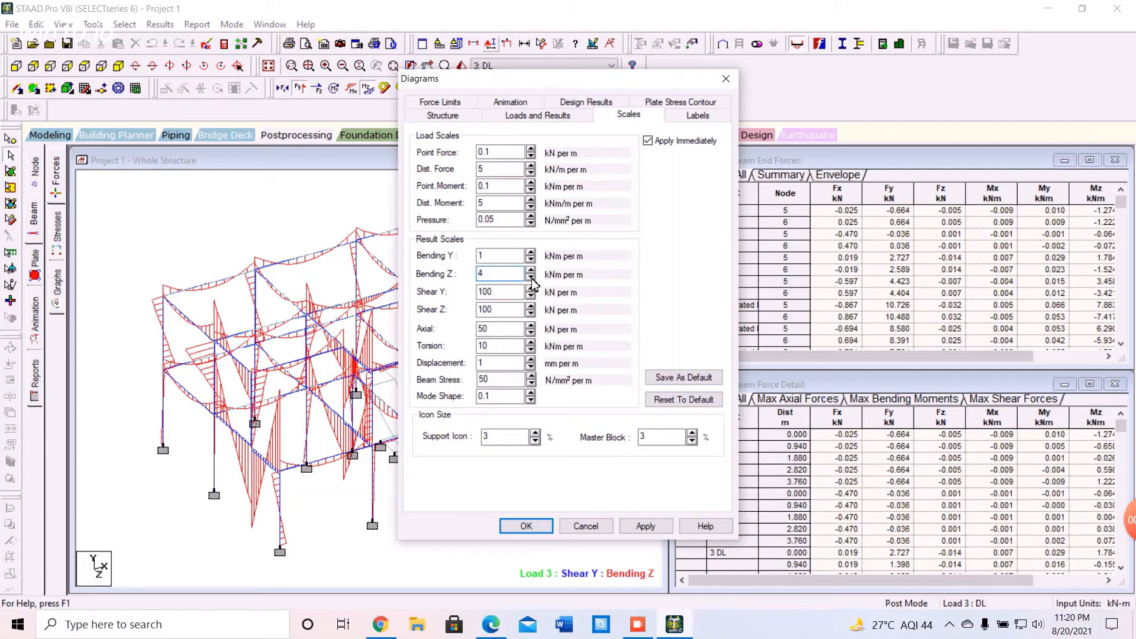
left_click(533, 280)
left_click(531, 270)
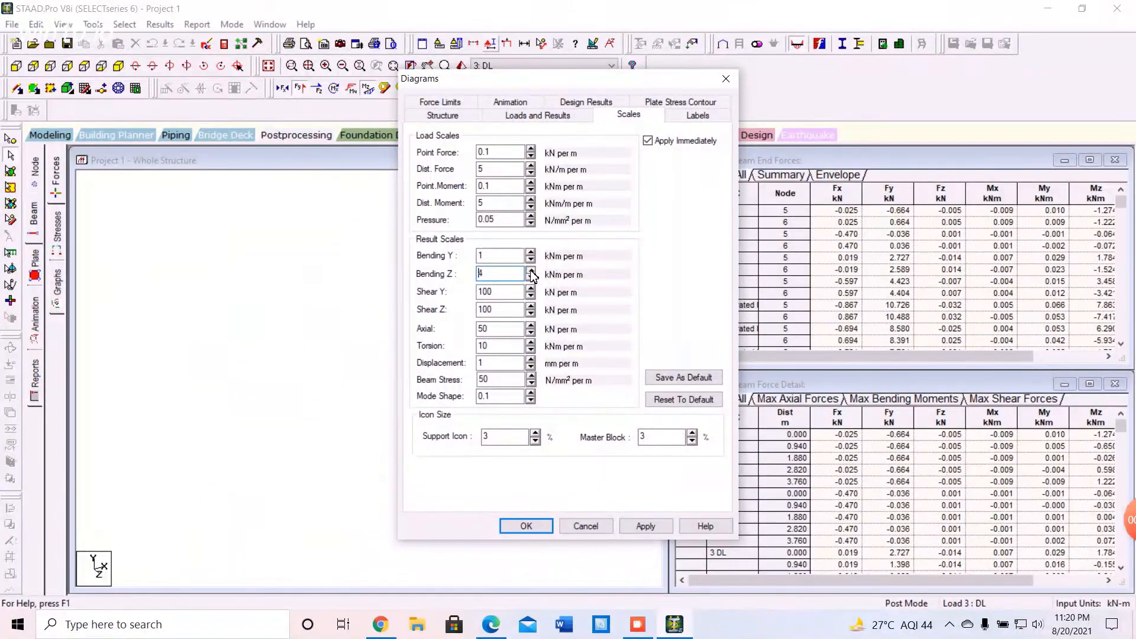
left_click(532, 270)
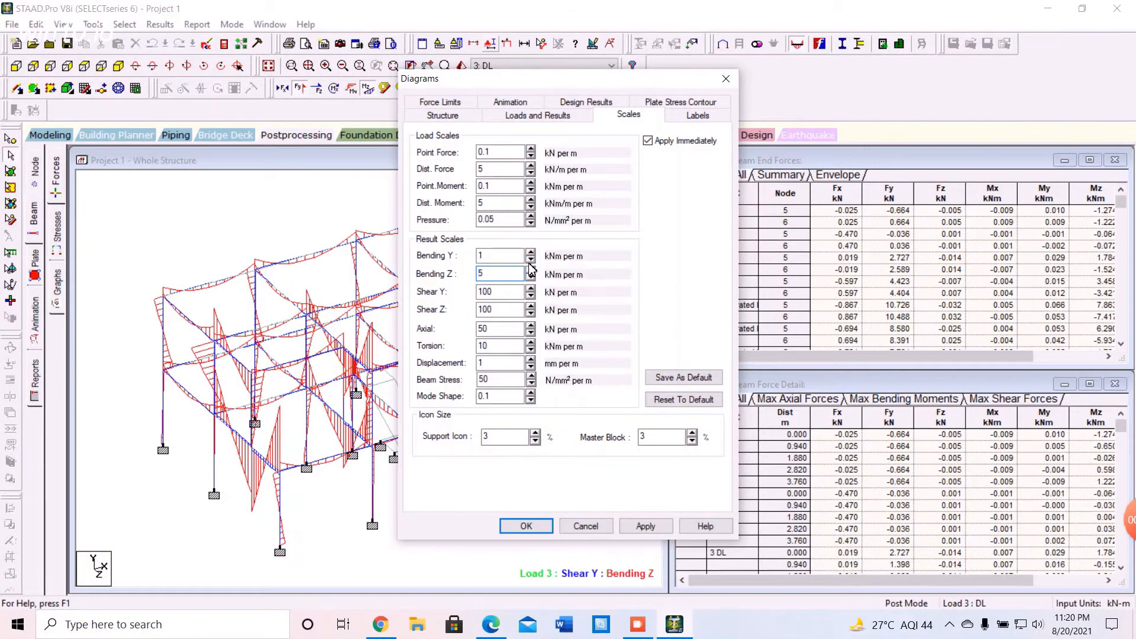
left_click(532, 260)
Set the Shear Y result scale to 8 kN per m and Shear Z to 7 kN per m, and accept the diagram settings.
left_click(533, 295)
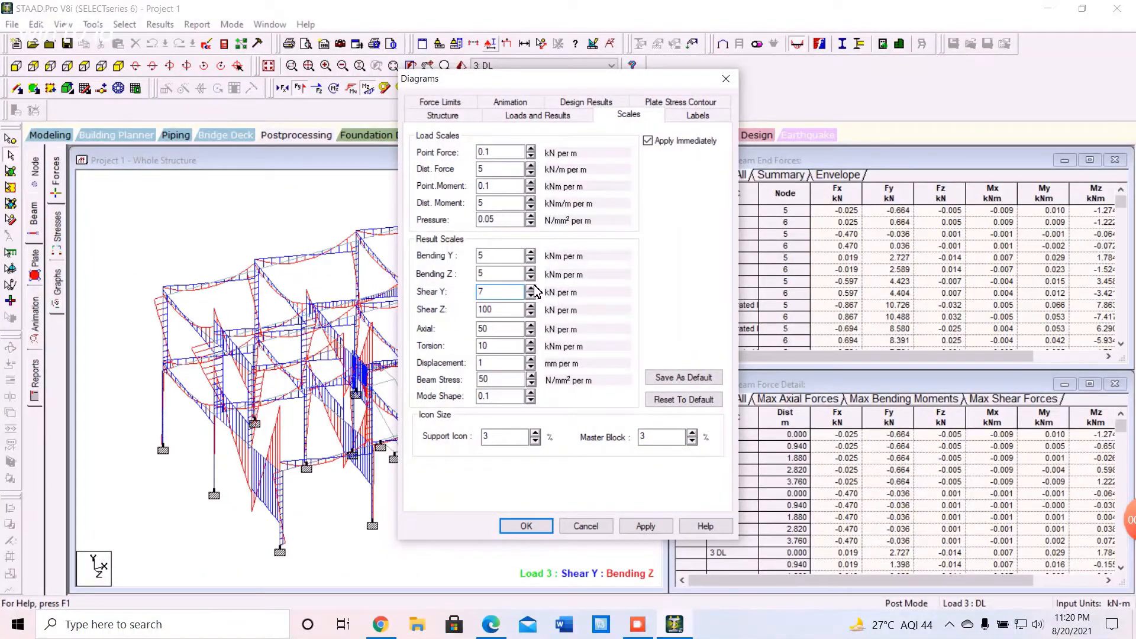
left_click(531, 288)
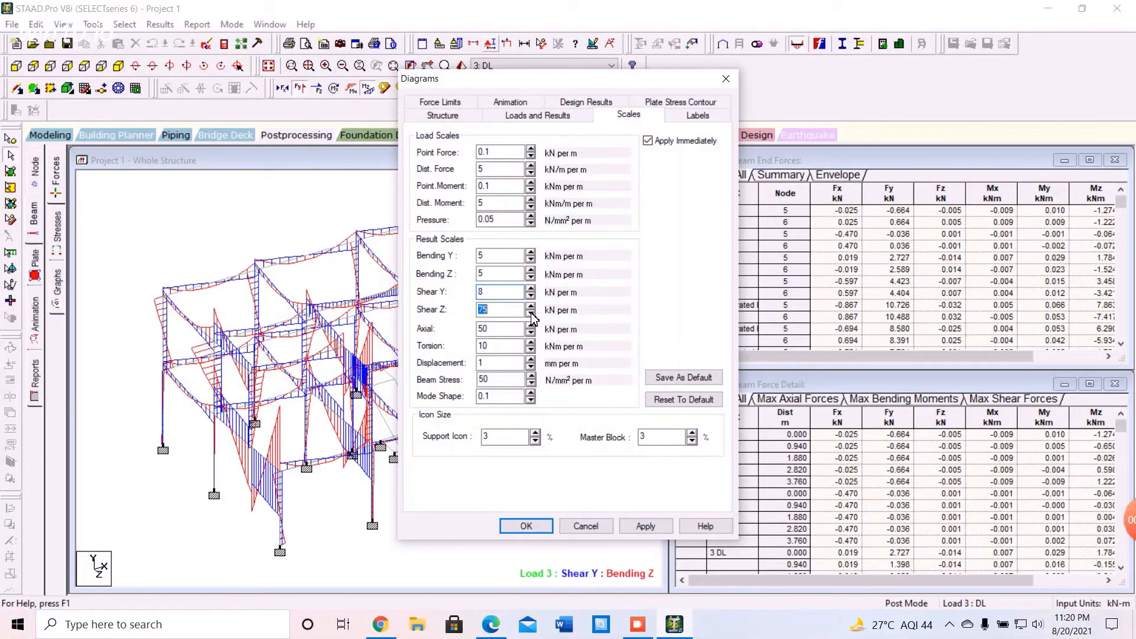
left_click(531, 314)
left_click(532, 314)
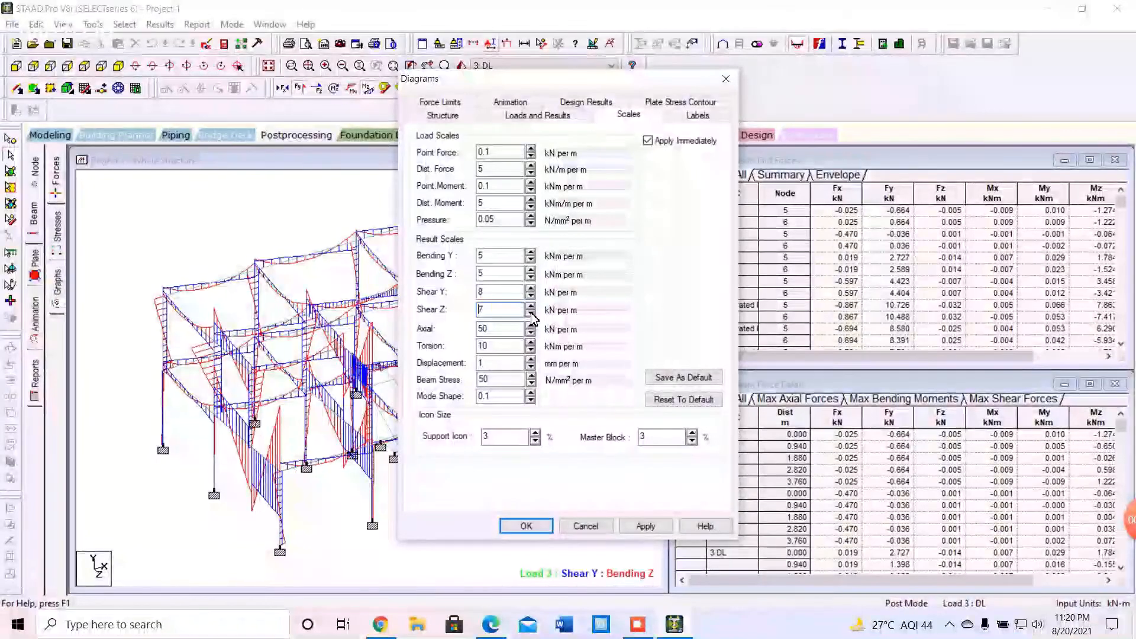
left_click(526, 526)
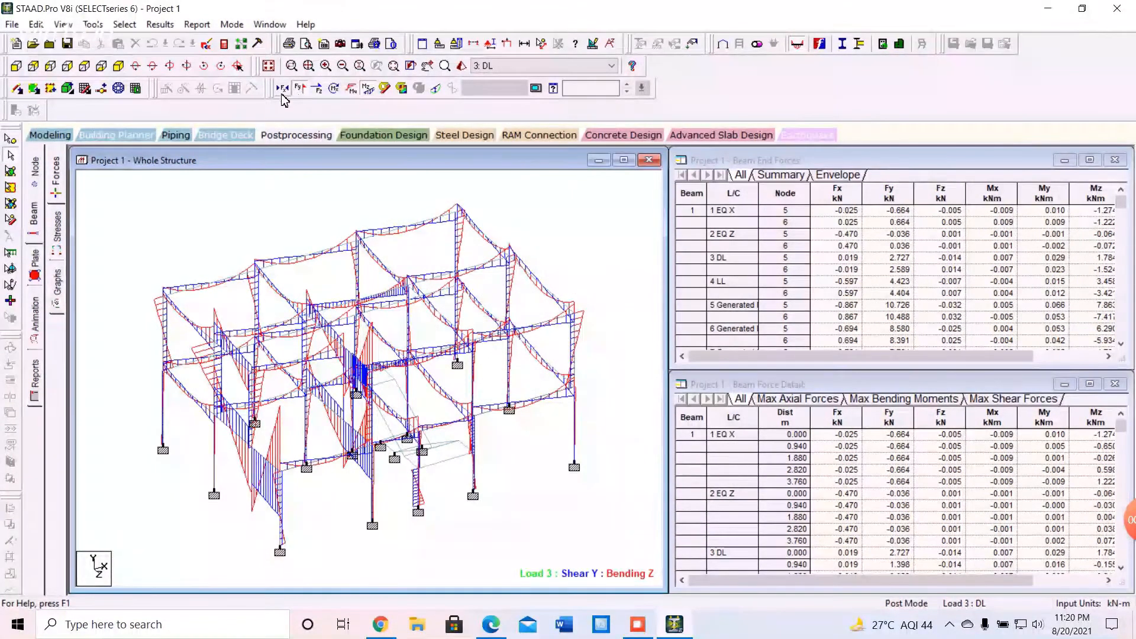
Turn off the combined Shear Y and Bending Z diagrams, and view Axial Force and Shear Y one at a time for load case 3: DL.
left_click(299, 89)
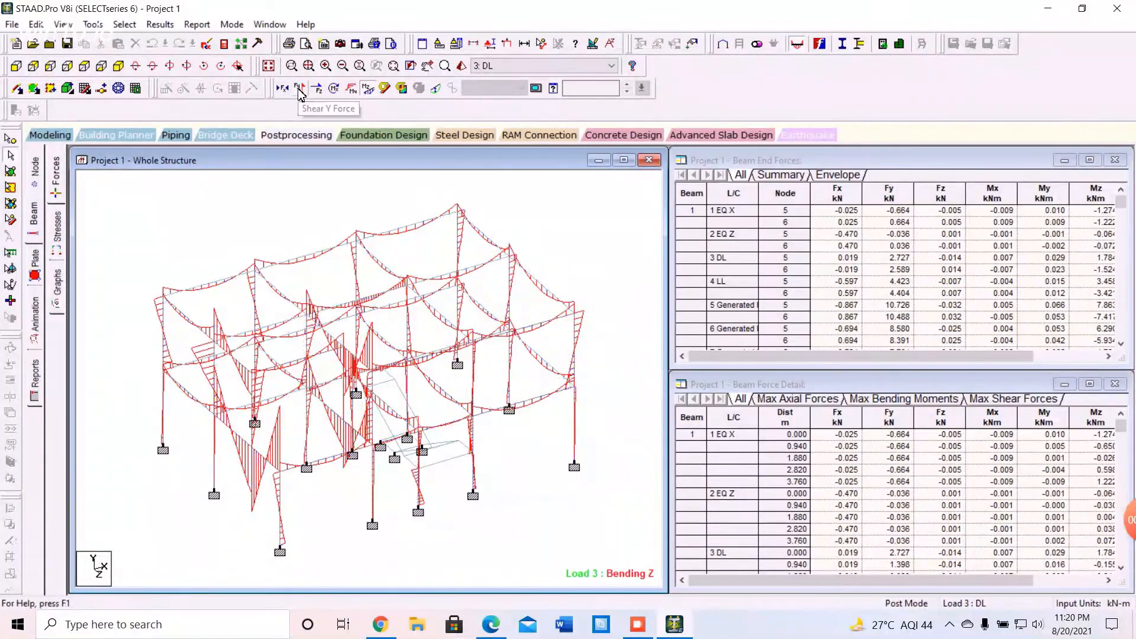
left_click(368, 89)
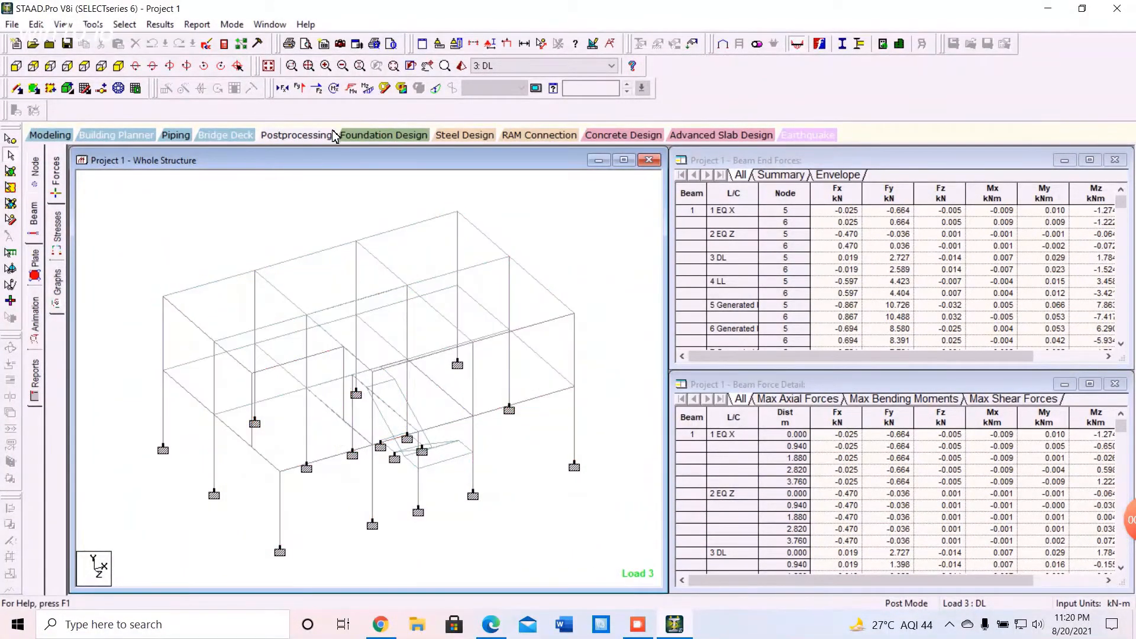
left_click(284, 90)
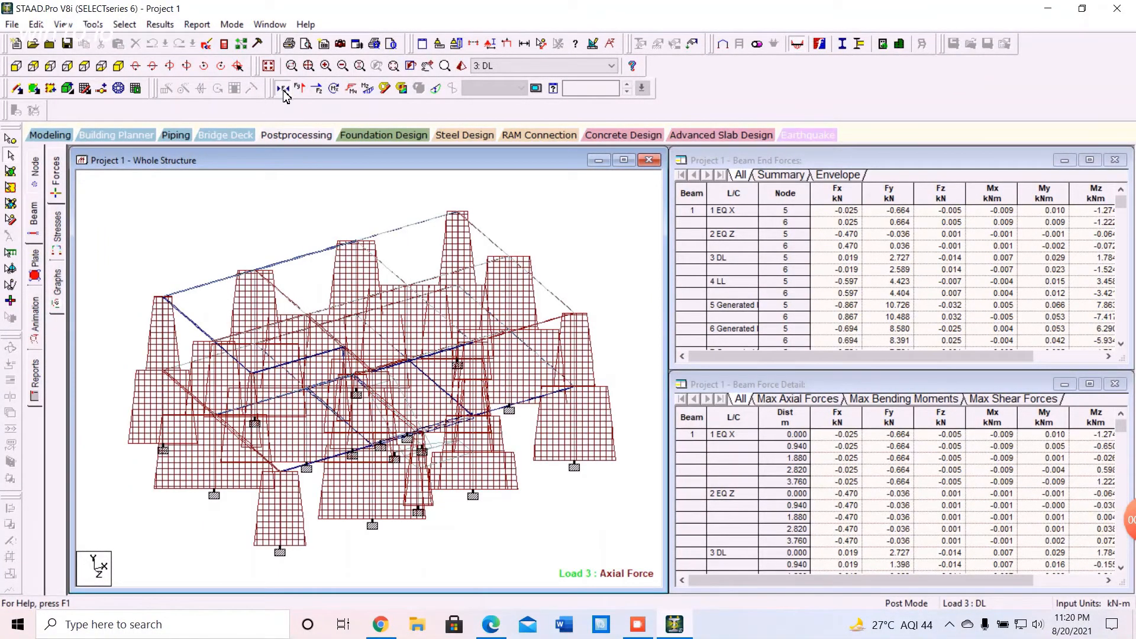
left_click(283, 90)
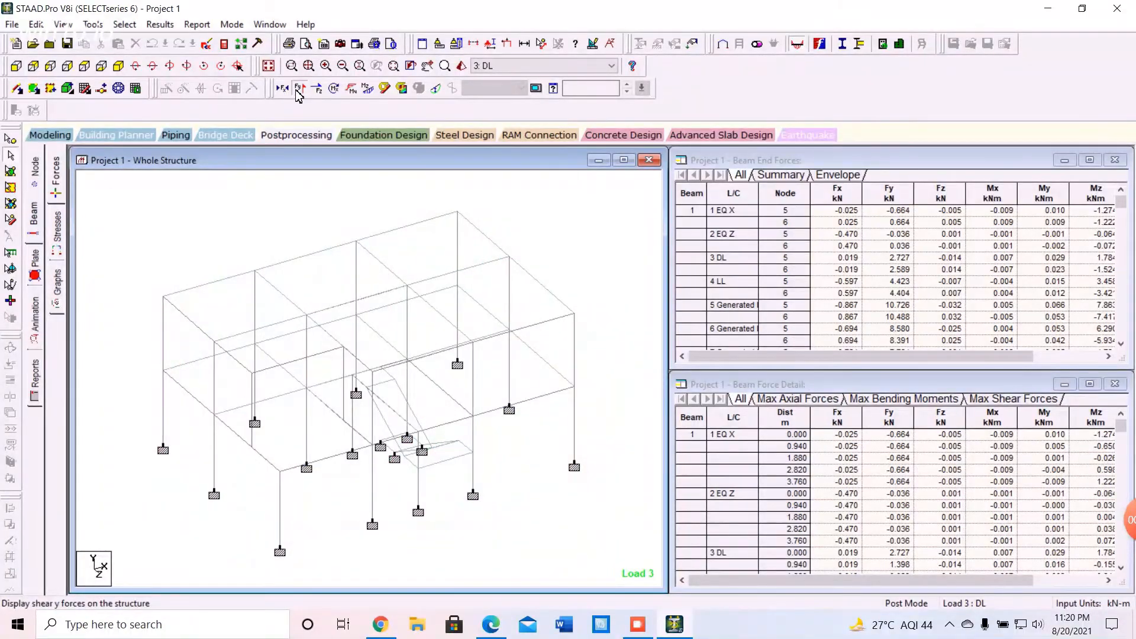
left_click(299, 93)
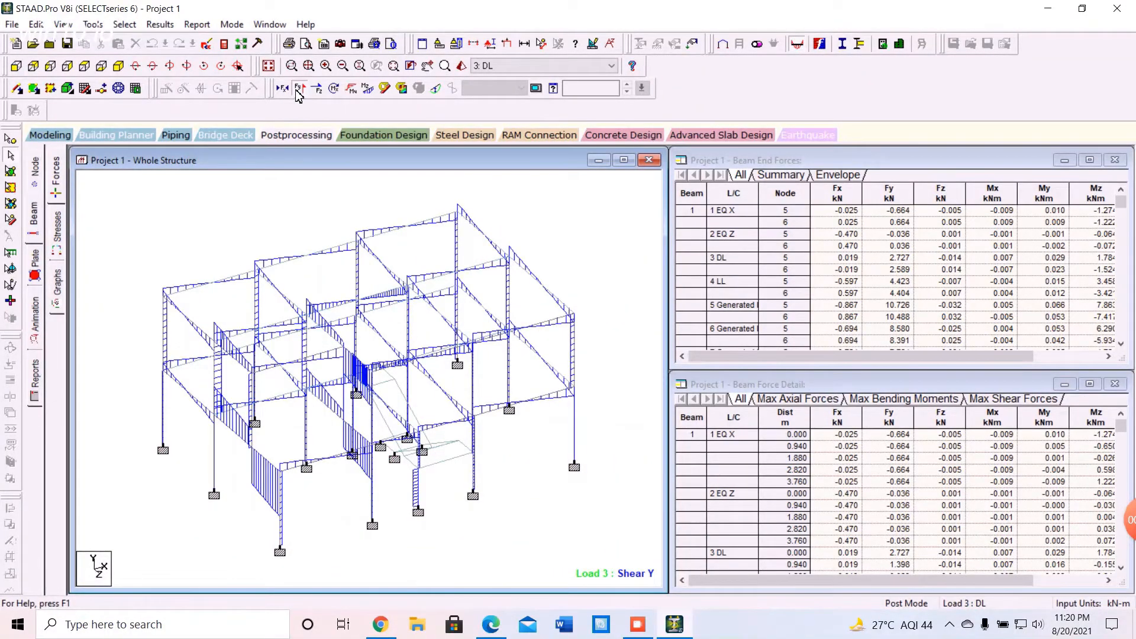
left_click(299, 93)
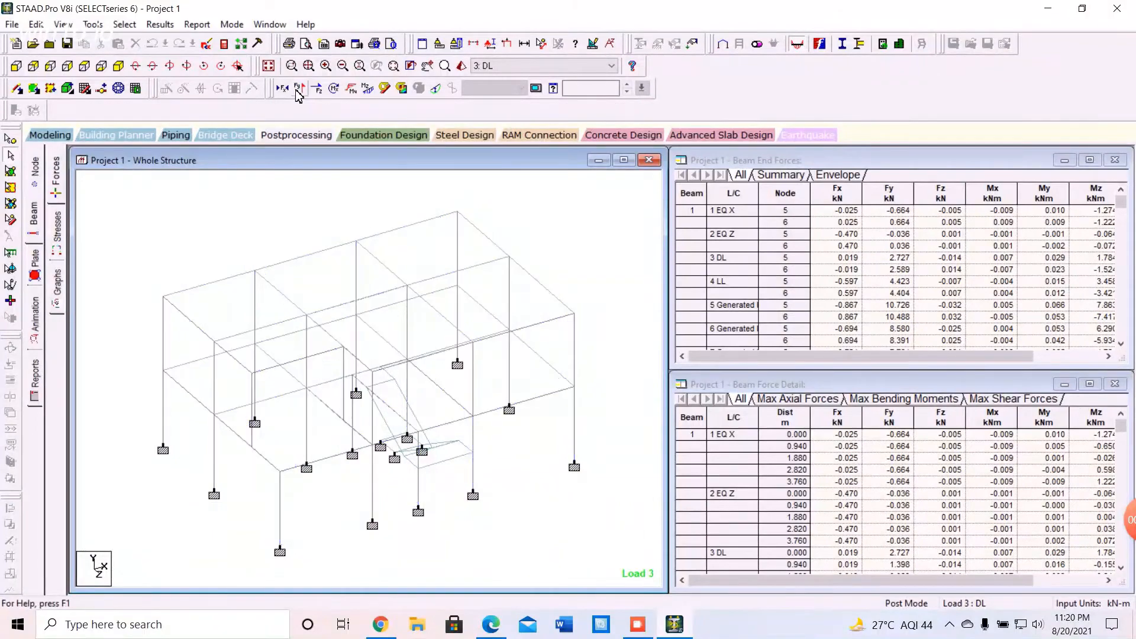
View the Shear Z, Torsion, Bending Y and Bending Z diagrams one at a time for load case 3: DL.
left_click(317, 91)
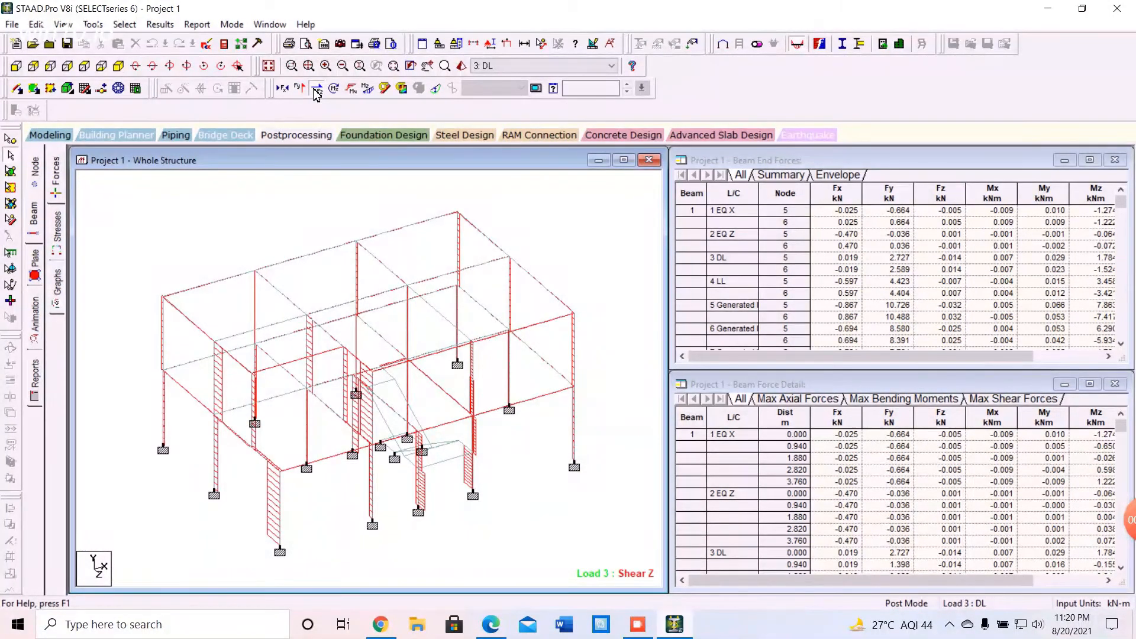
left_click(317, 93)
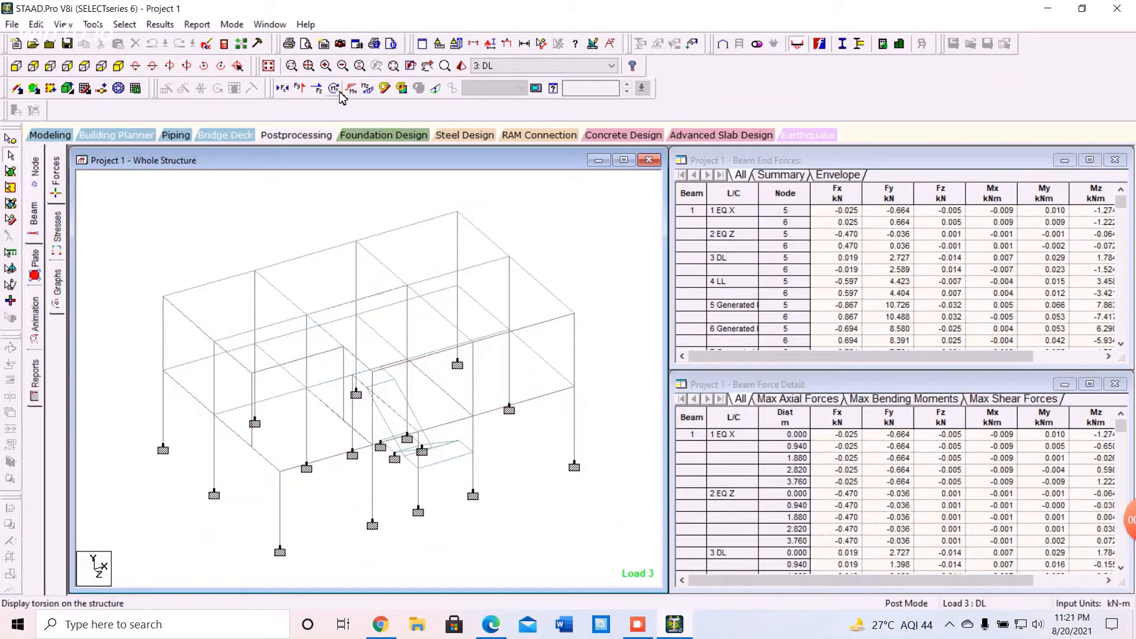
left_click(335, 90)
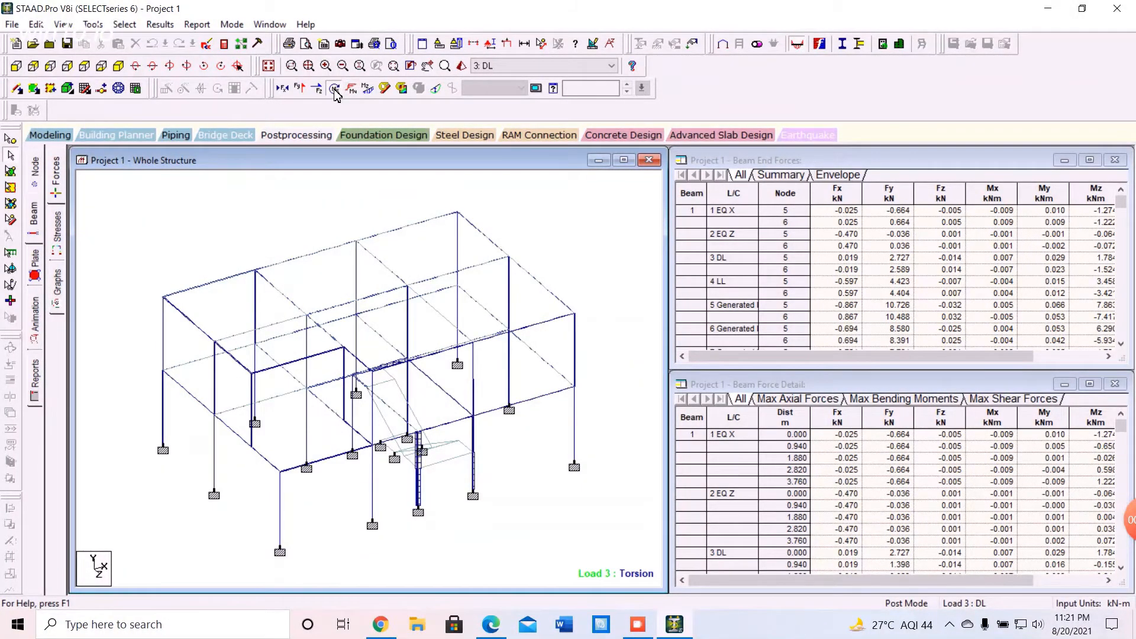
left_click(335, 92)
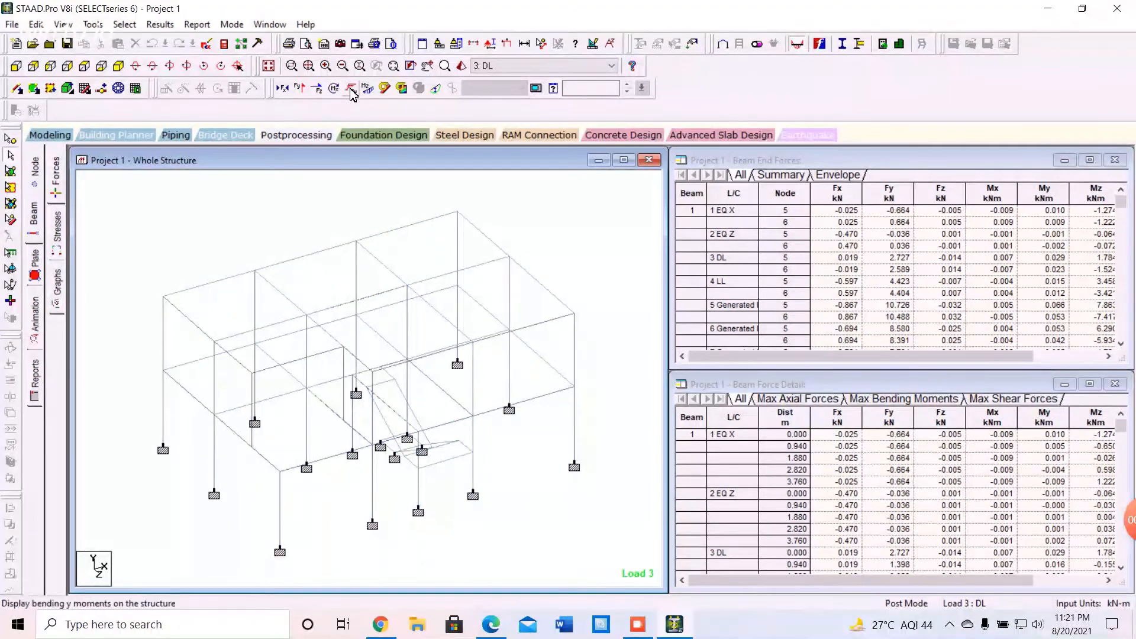
left_click(352, 90)
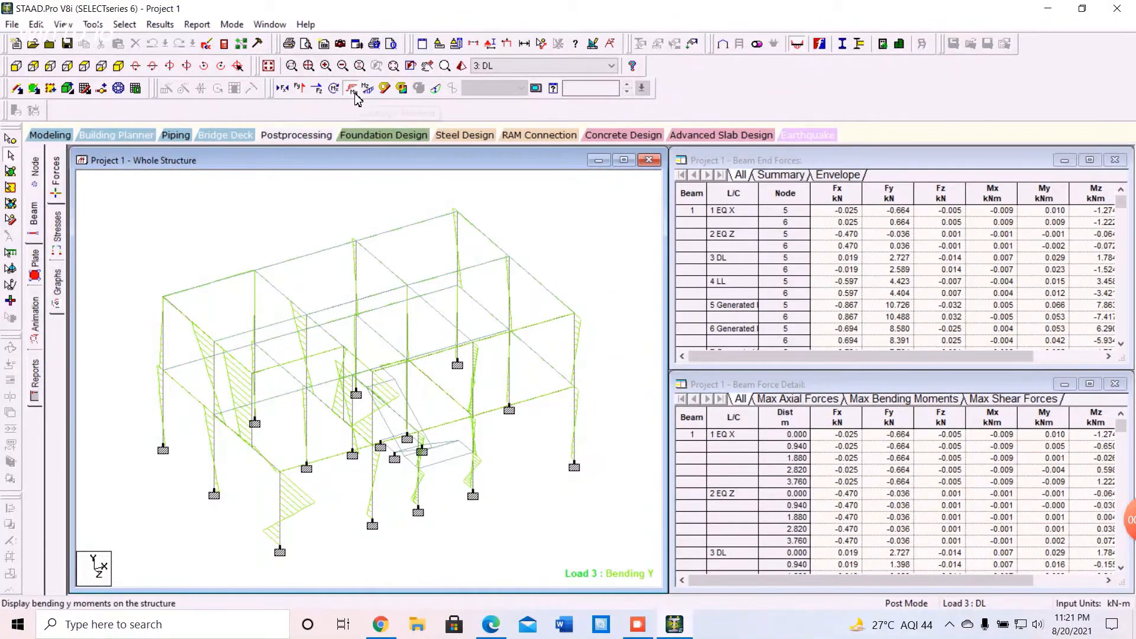
left_click(354, 92)
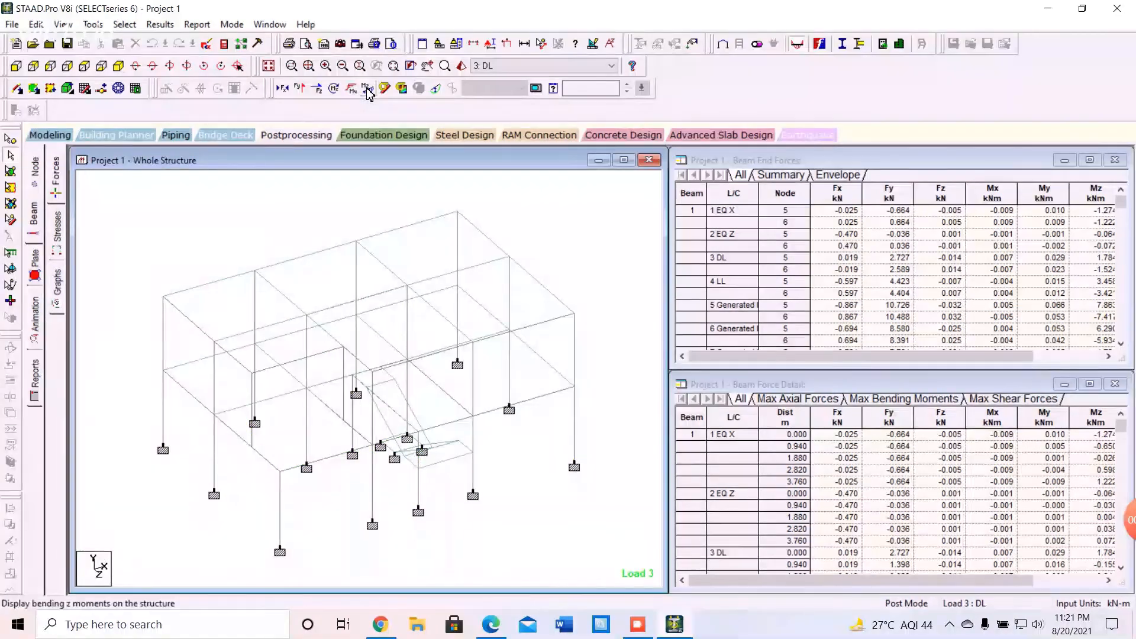
left_click(367, 91)
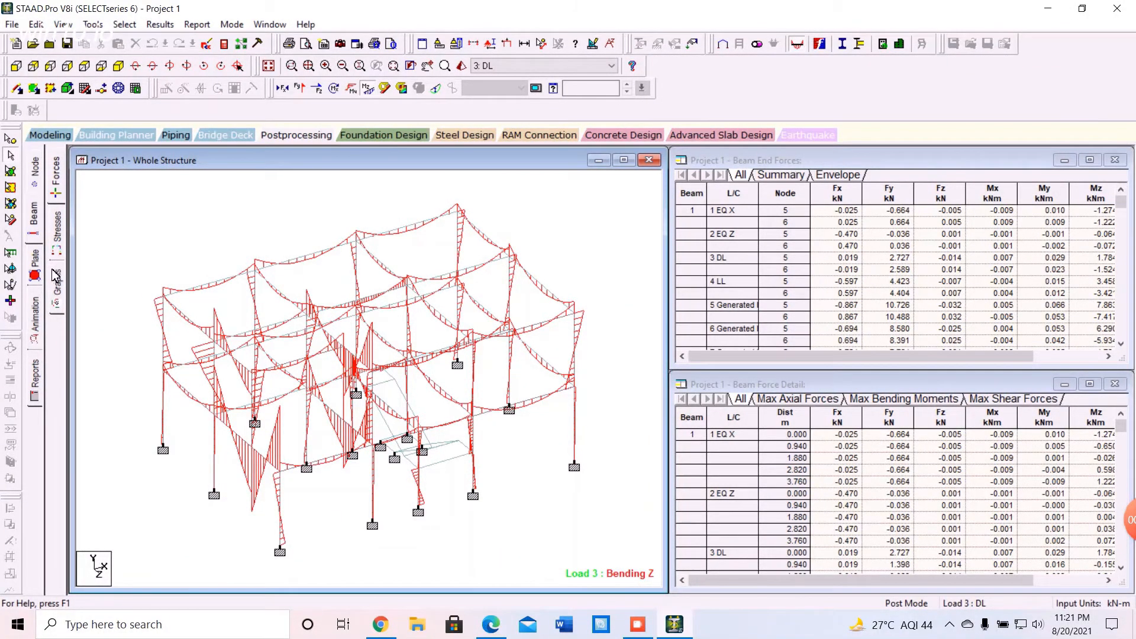
Display the plate stress contour for load case 3: DL with the Max Absolute stress type and normal fill.
left_click(35, 263)
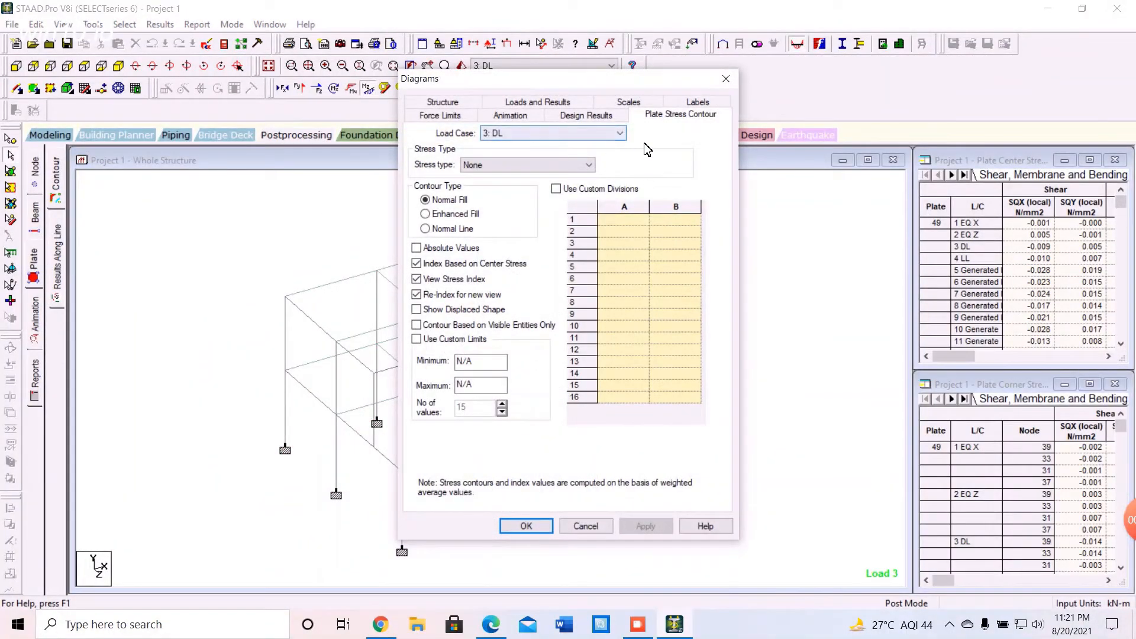
left_click(534, 165)
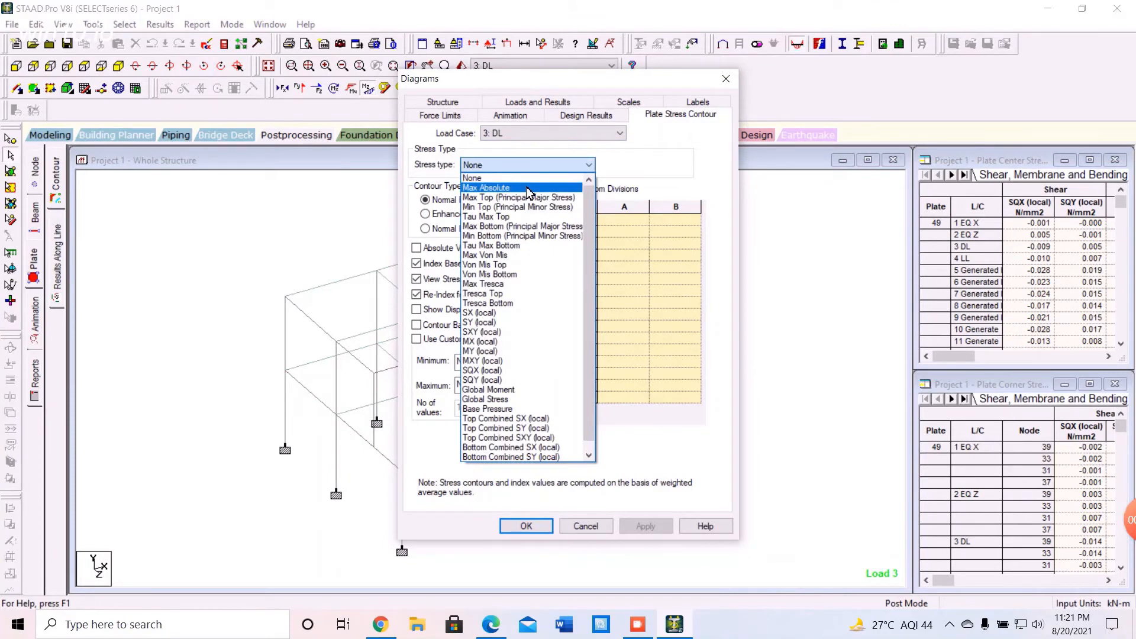
left_click(528, 188)
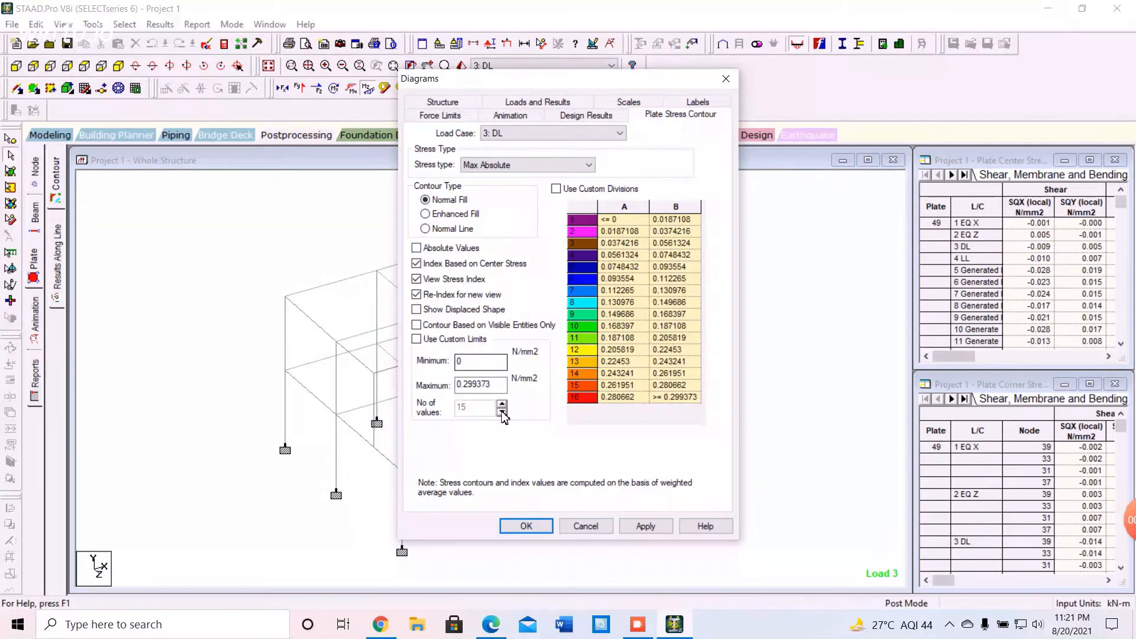
left_click(526, 527)
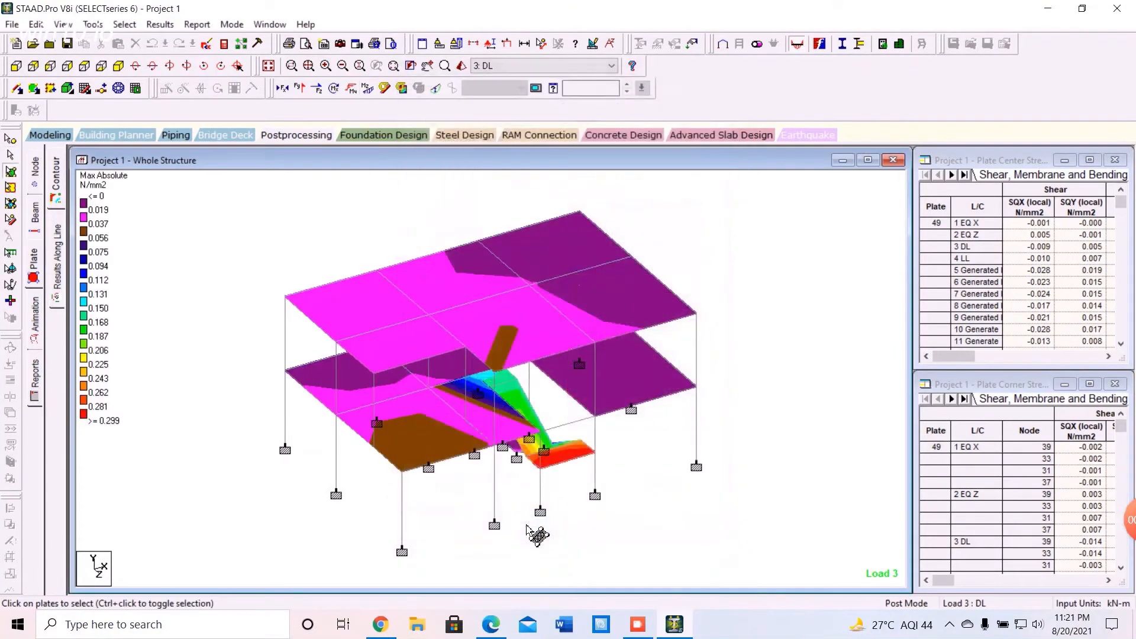
View the Max Absolute plate stress contour under load cases 1: EQ X, 2: EQ Z and 3: DL in turn.
left_click(541, 65)
left_click(540, 79)
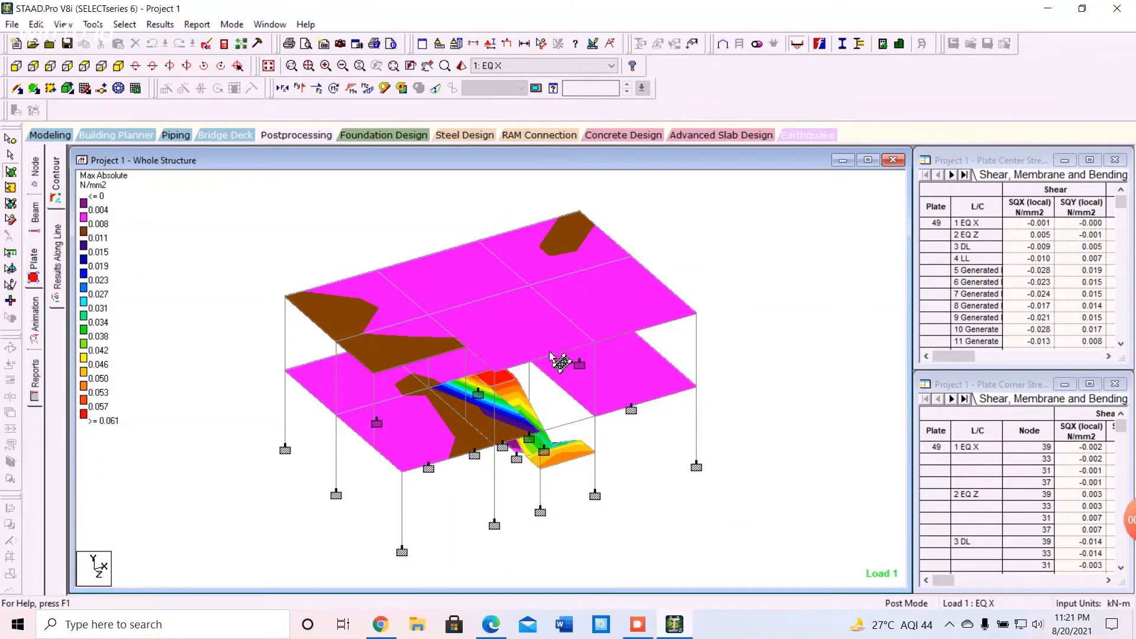
left_click(562, 66)
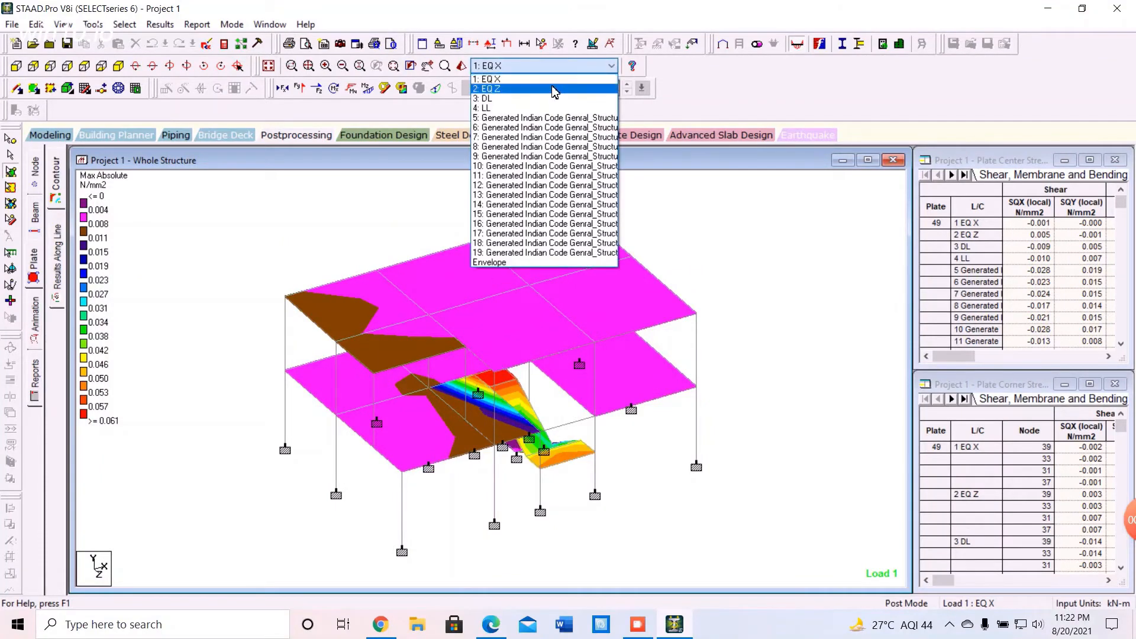
left_click(554, 90)
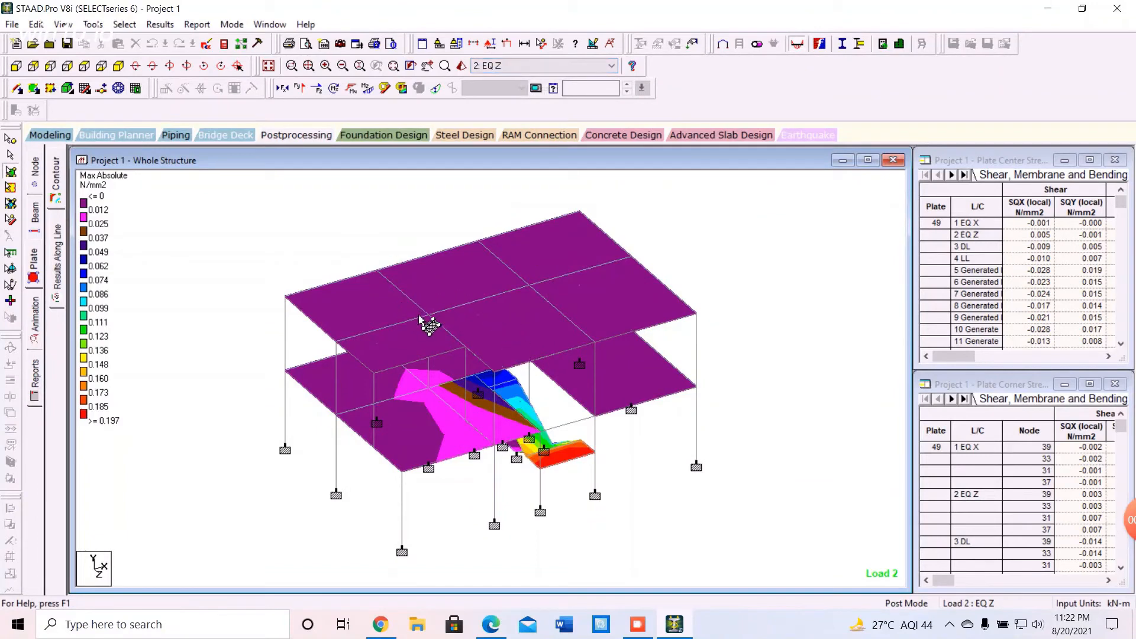
left_click(553, 67)
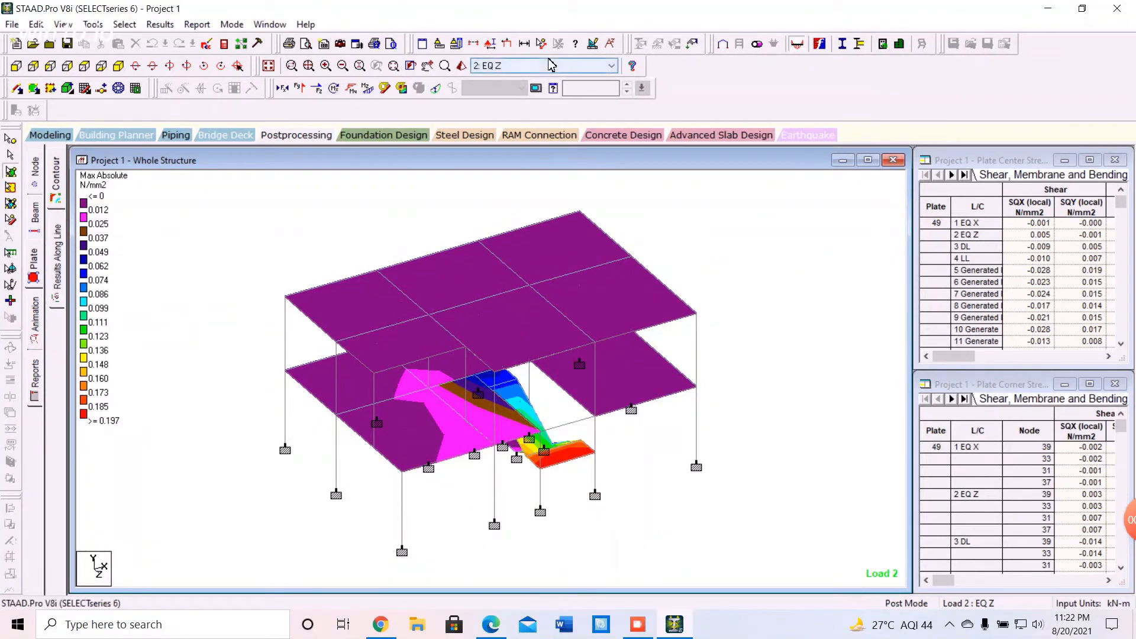
key("Down")
key("Return")
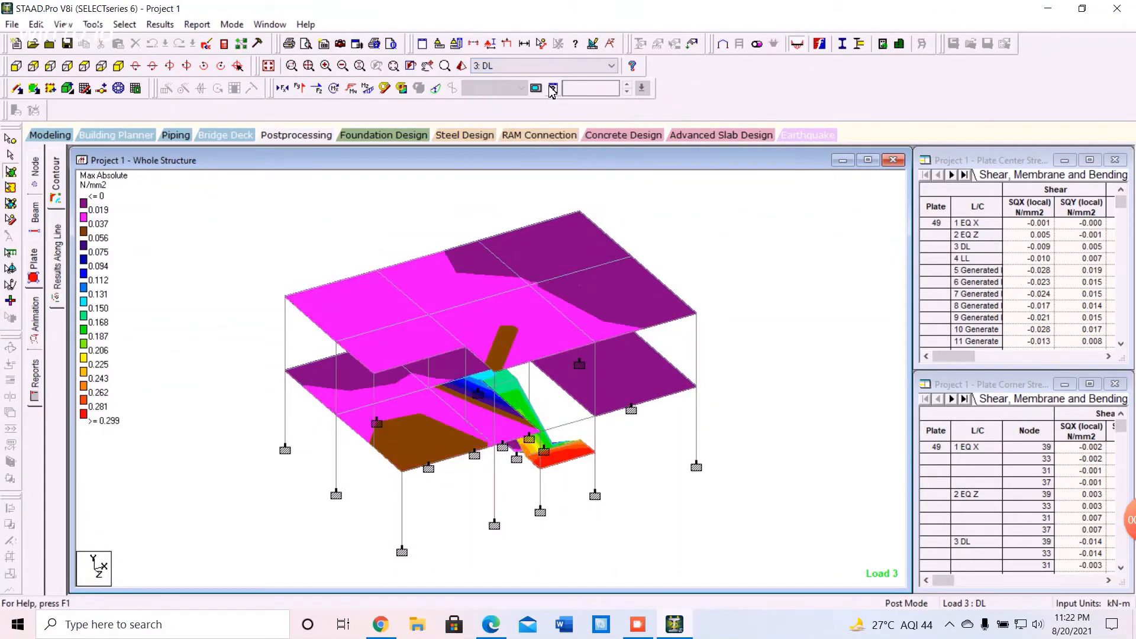
View the Max Absolute plate stress contour under load case 4: LL, and return to load case 3: DL.
left_click(553, 68)
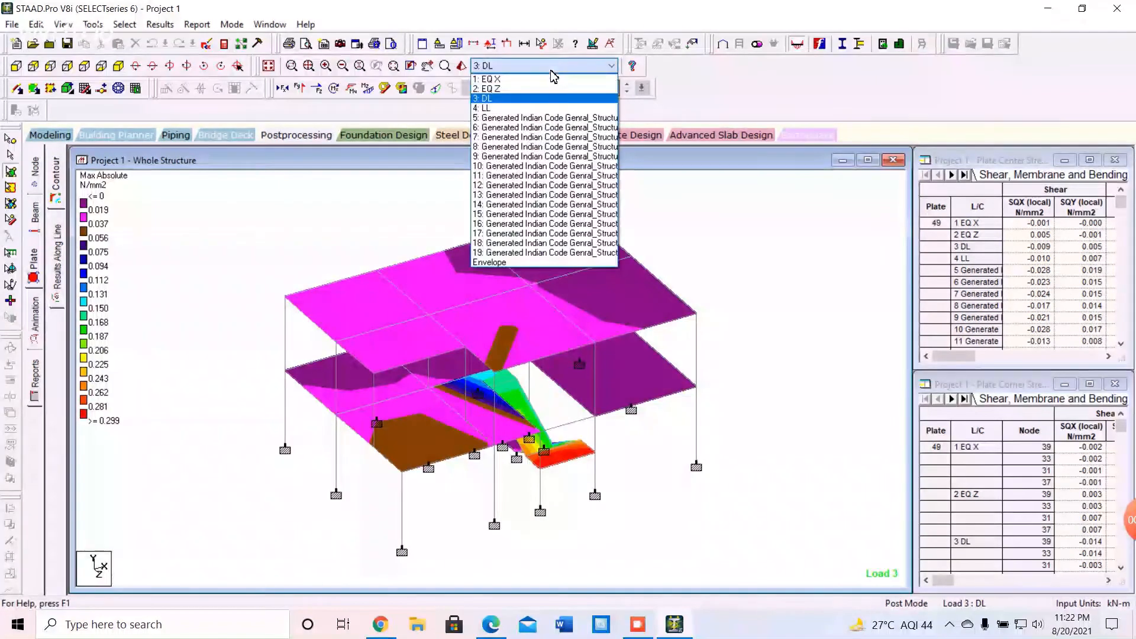
left_click(560, 110)
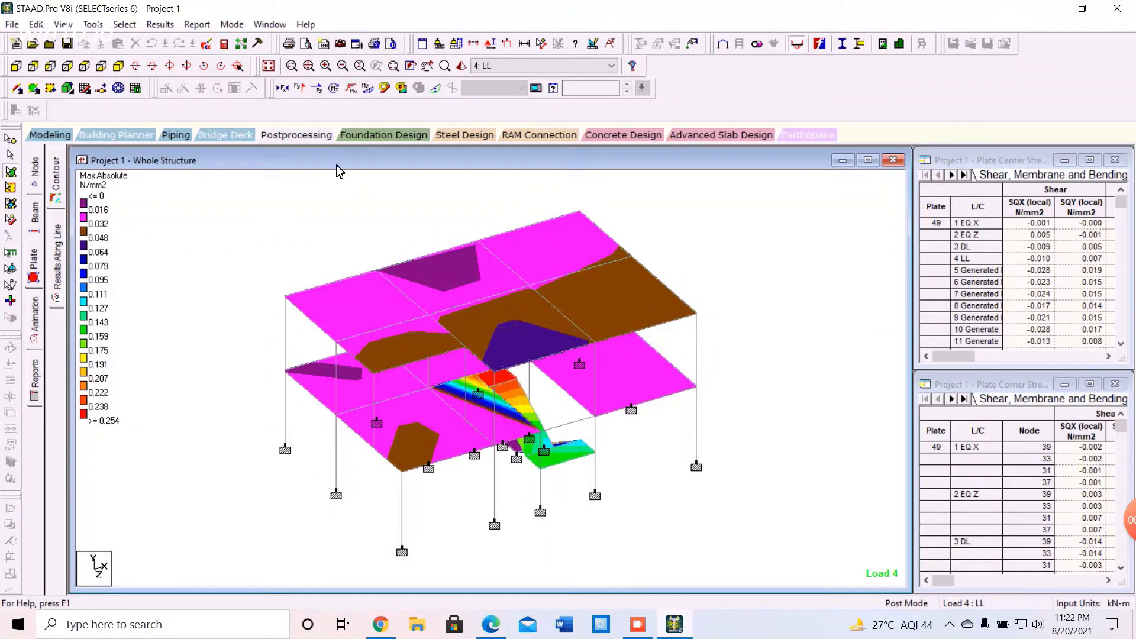
left_click(486, 71)
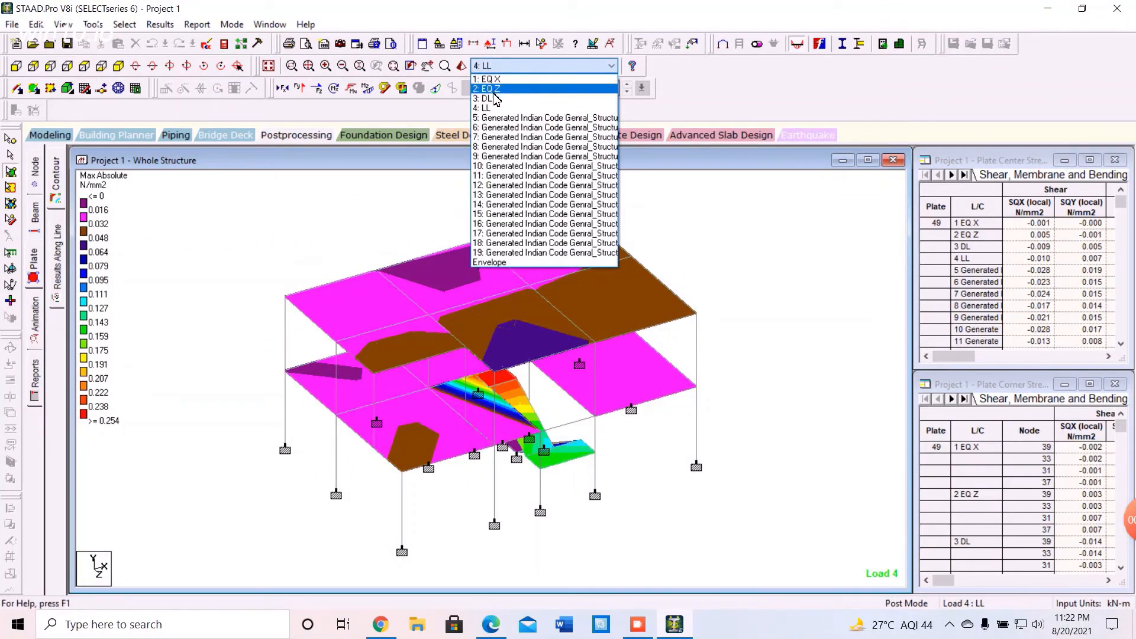
left_click(491, 99)
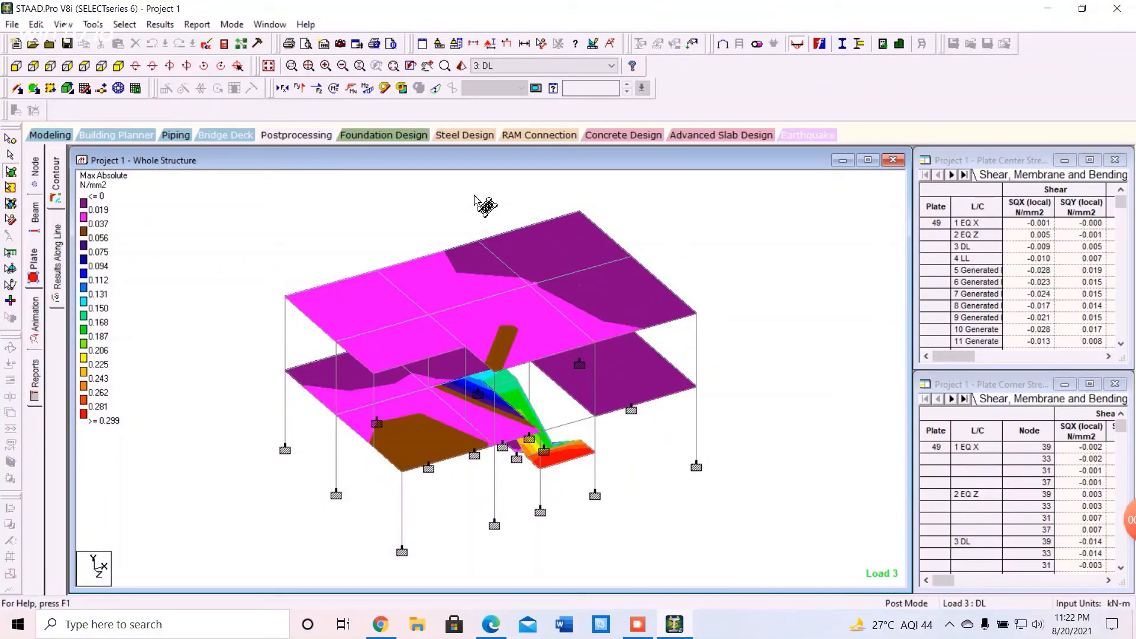
Animate the deflection of the whole structure for load case 3: DL.
left_click(36, 333)
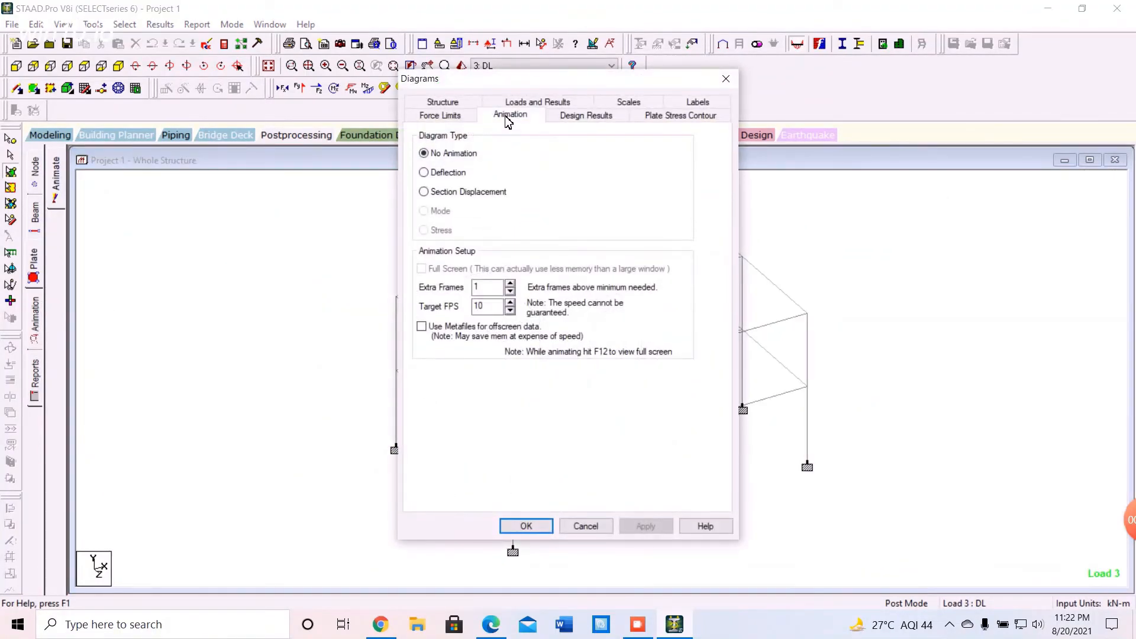
left_click(424, 173)
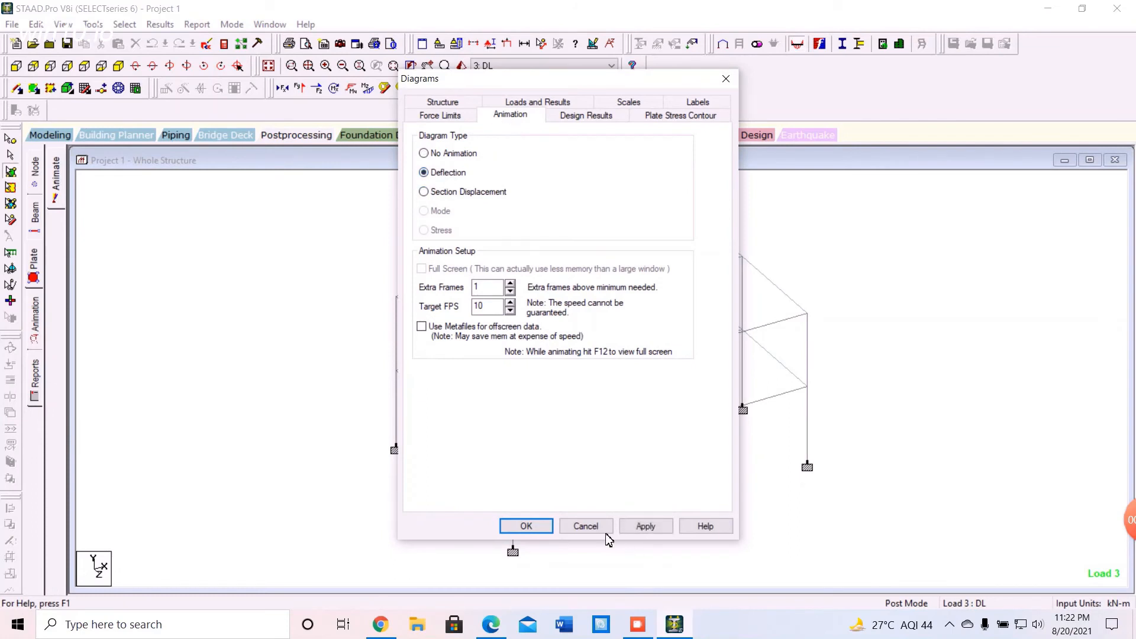
left_click(538, 527)
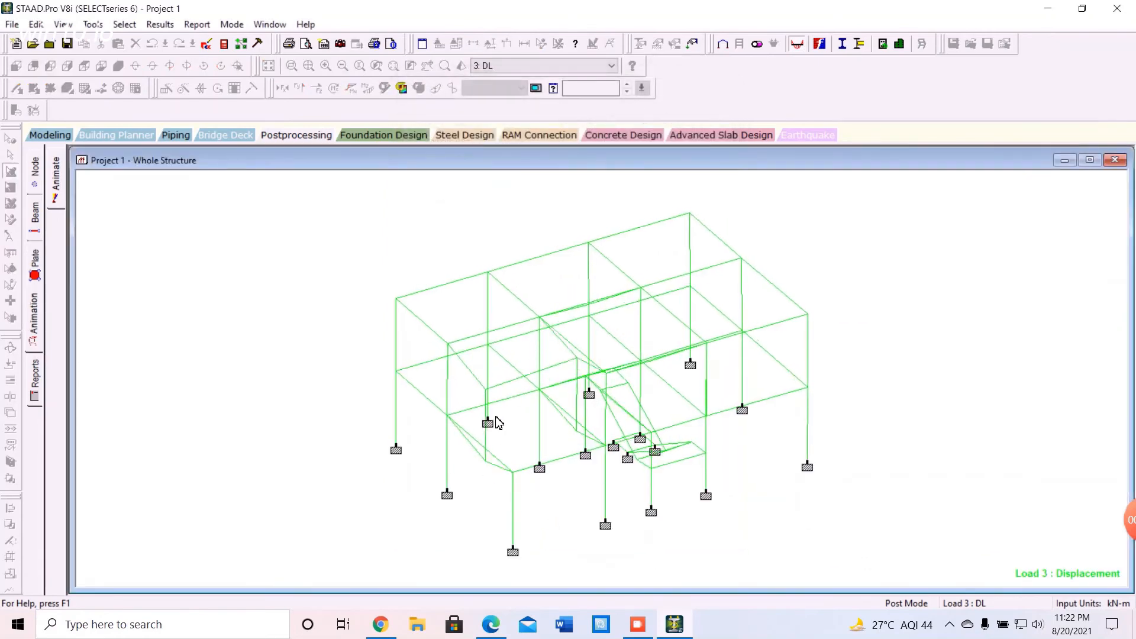